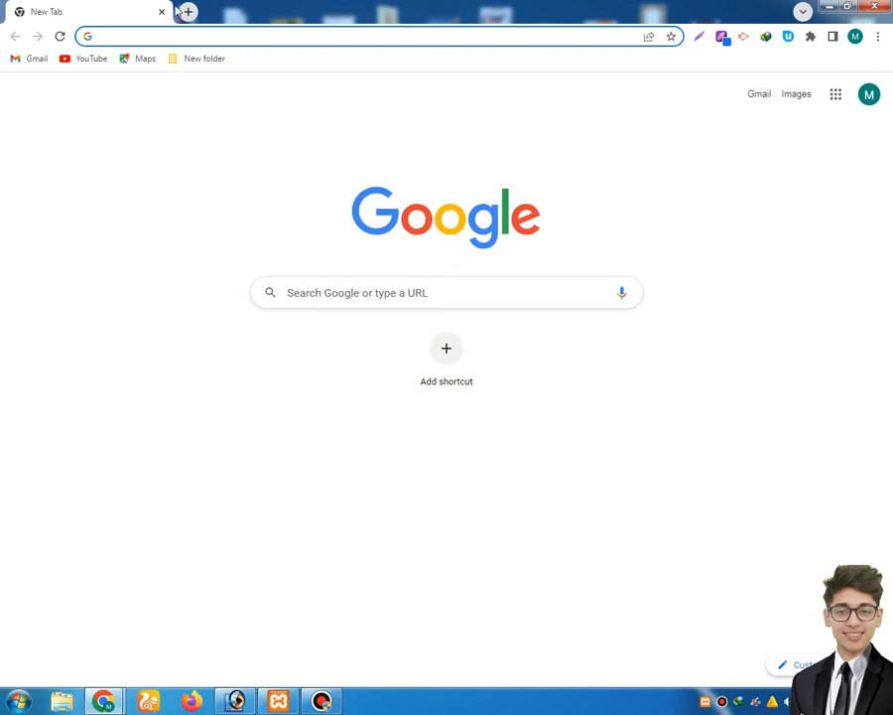
- Open YouTube and view the signed-in account's own channel page with its uploaded videos
click(96, 61)
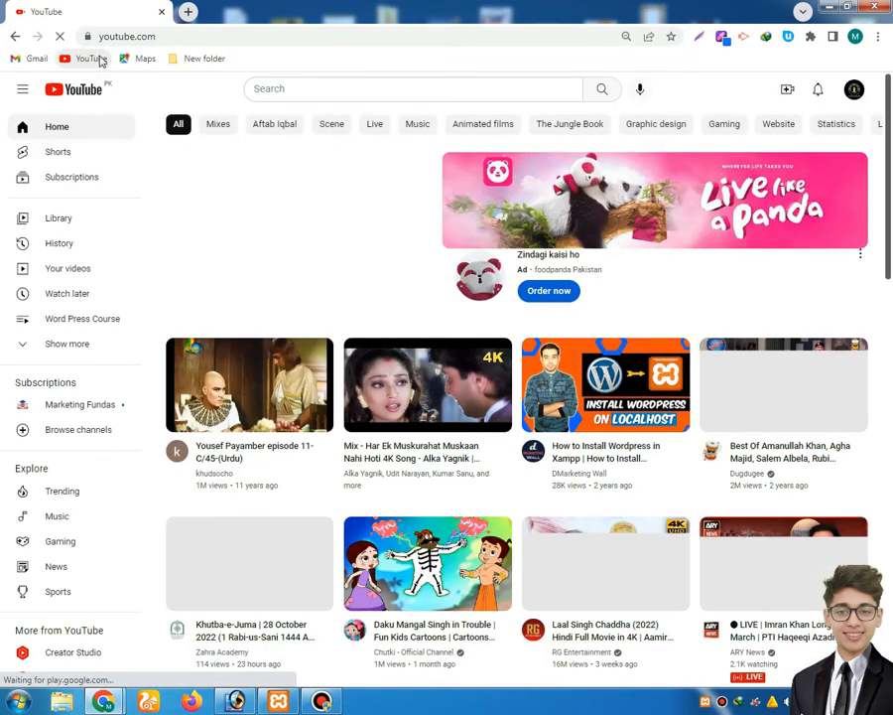
click(852, 92)
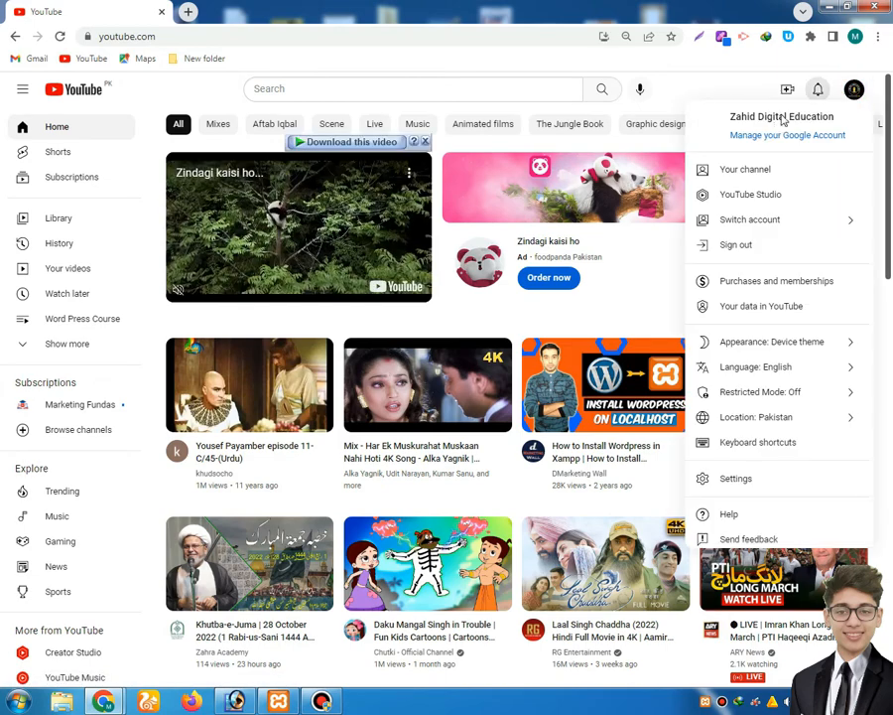
click(757, 170)
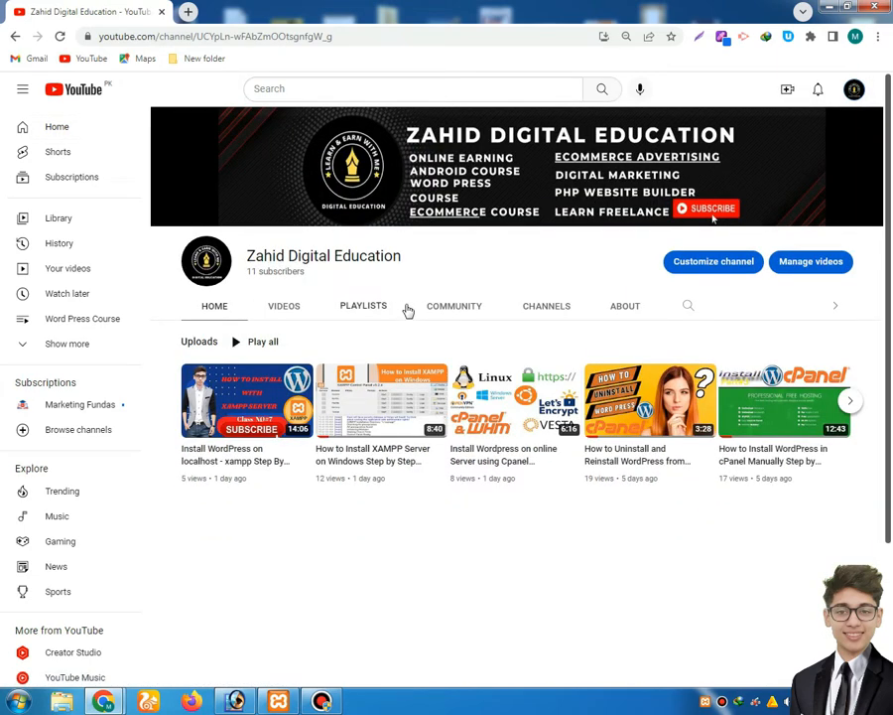
mouse_move(256, 437)
- Open the local WordPress site at localhost/mywebsite in a new browser tab
click(188, 11)
click(203, 37)
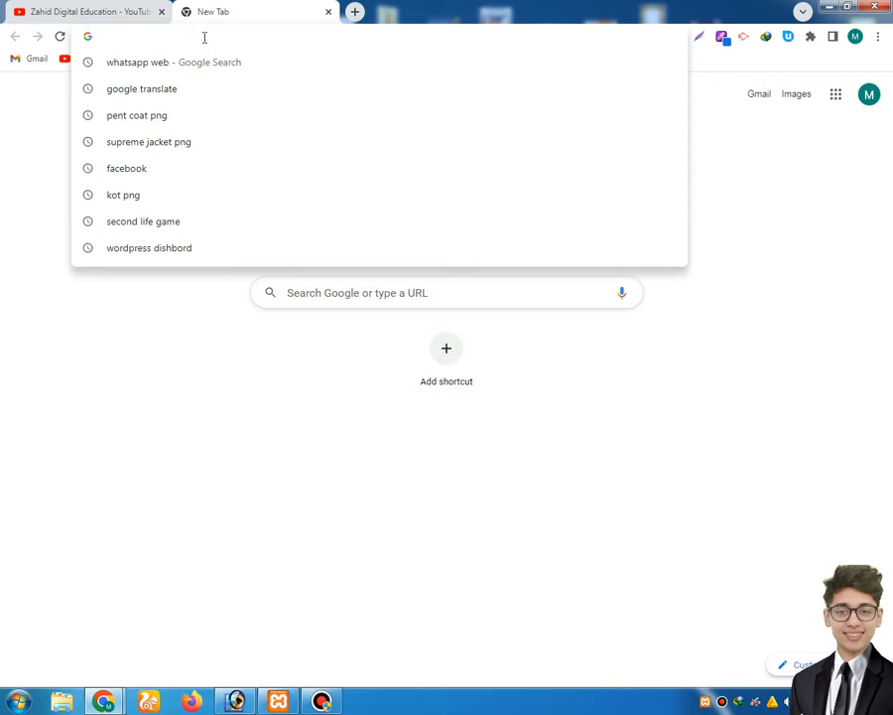
text(local)
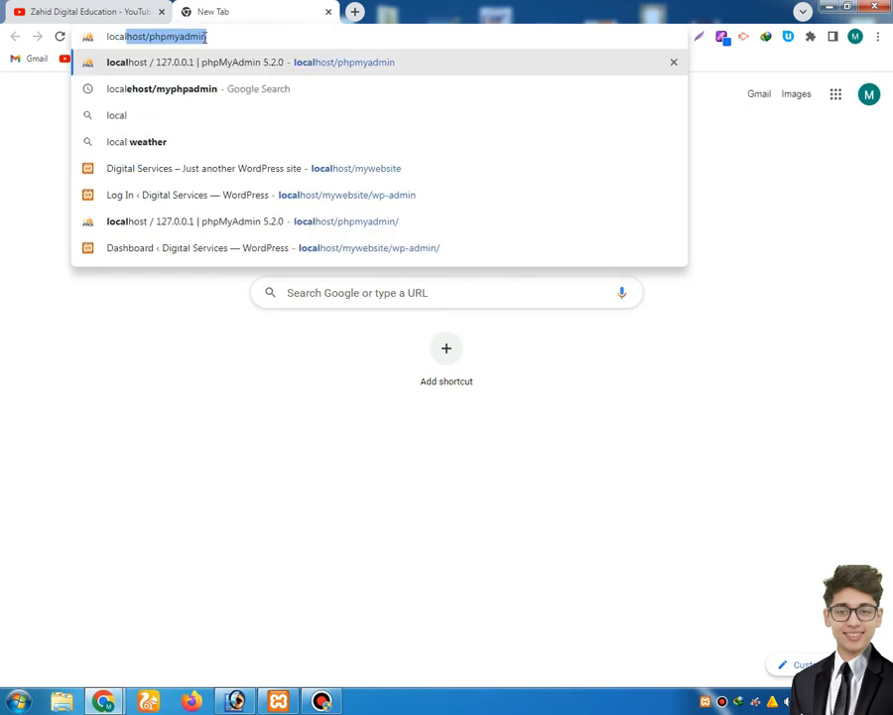
text(host)
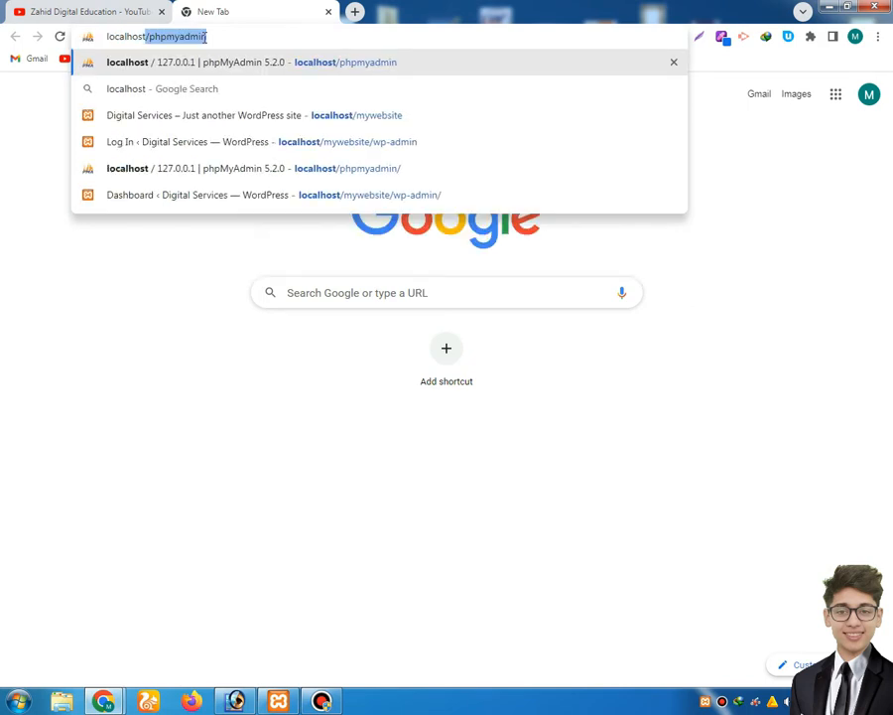
text(/)
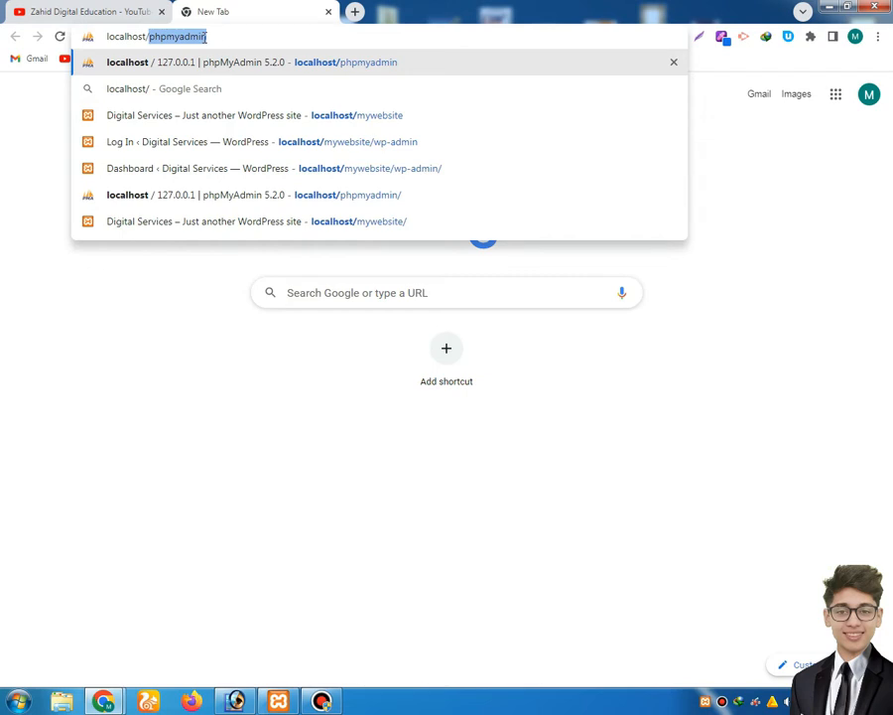
text(m)
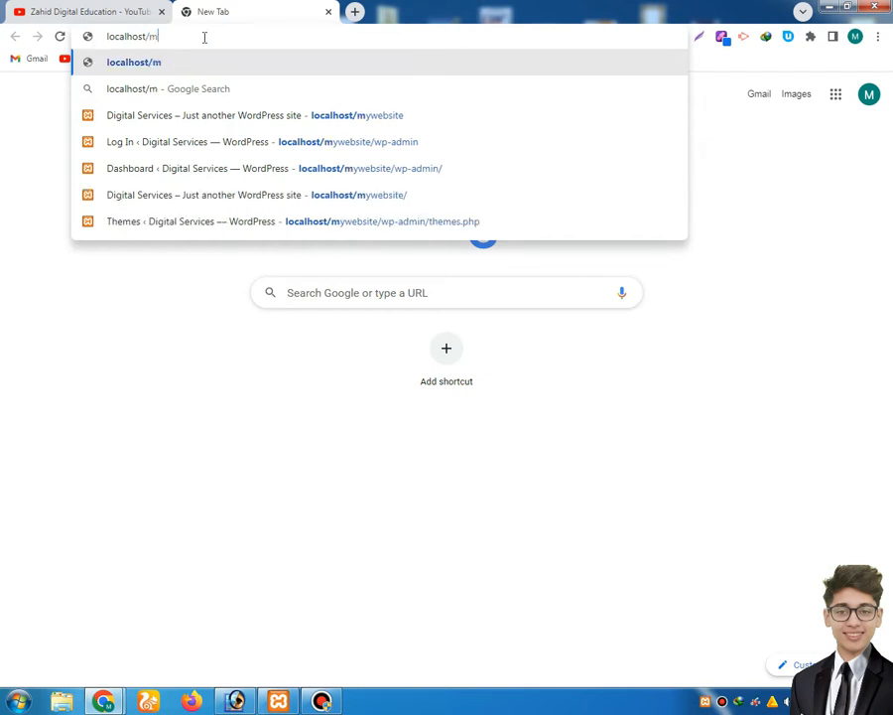
text(yweb)
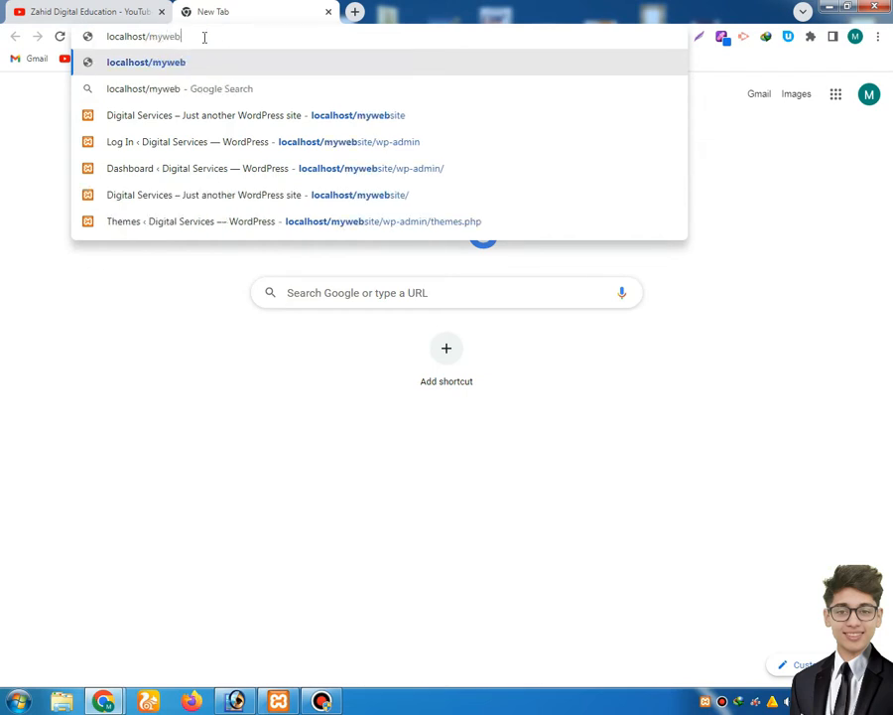
text(site)
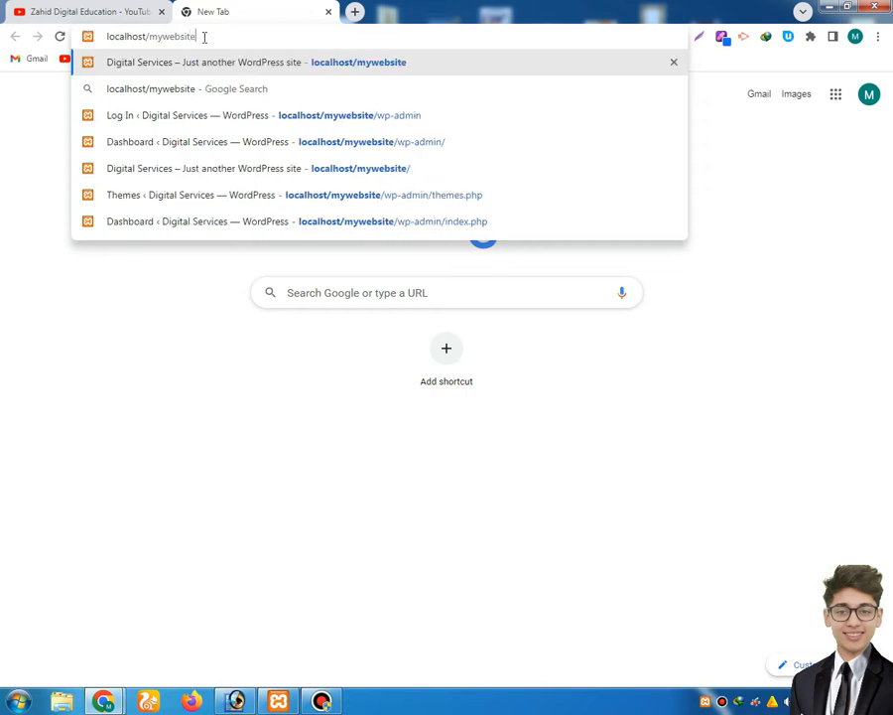
key(Return)
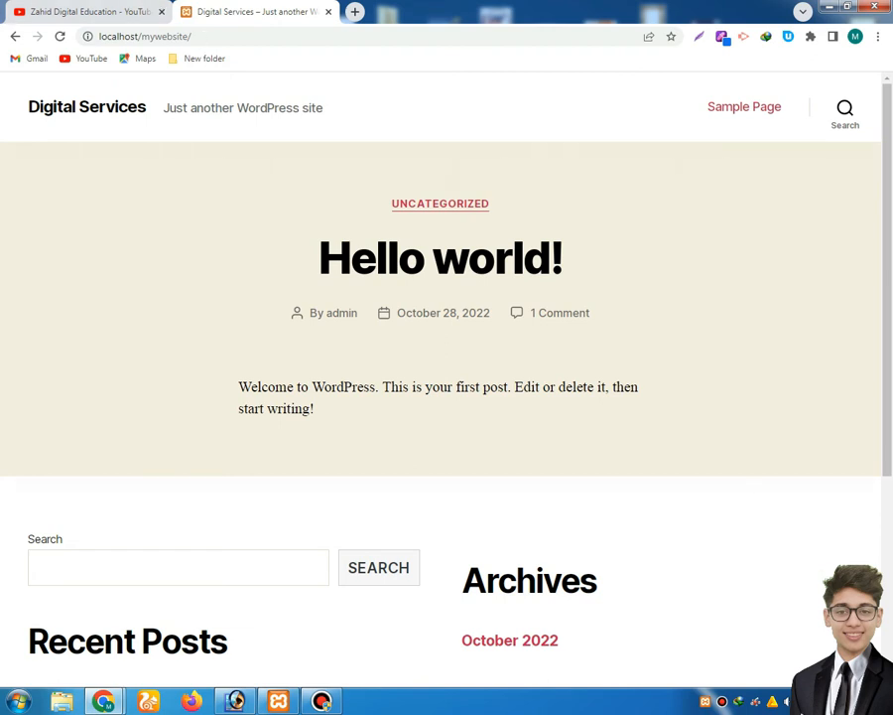
- Switch to the XAMPP Control Panel, stop Apache and MySQL, and close the panel
click(103, 701)
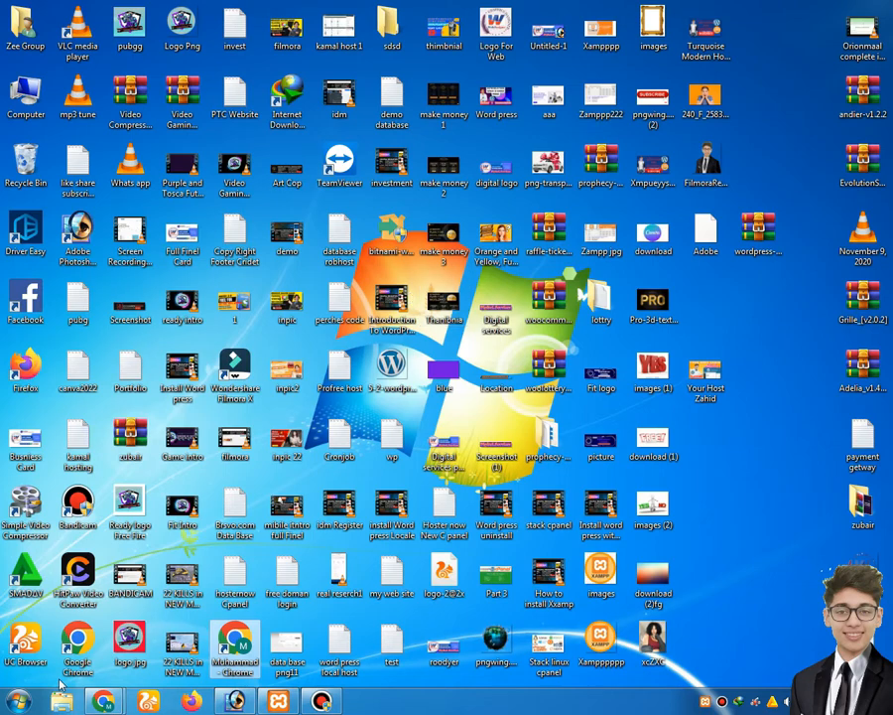
click(278, 701)
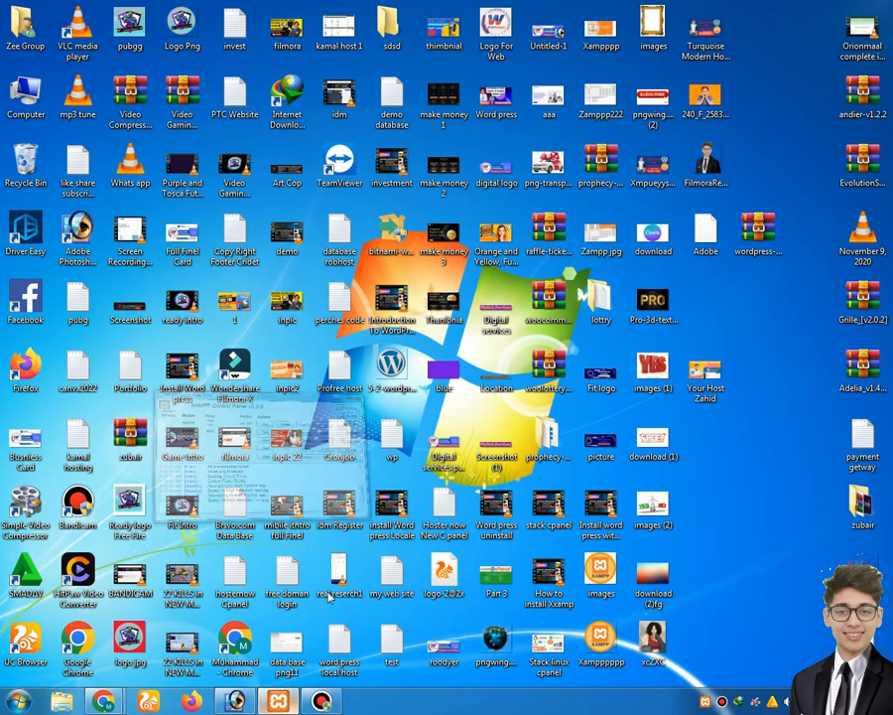
click(241, 77)
click(241, 96)
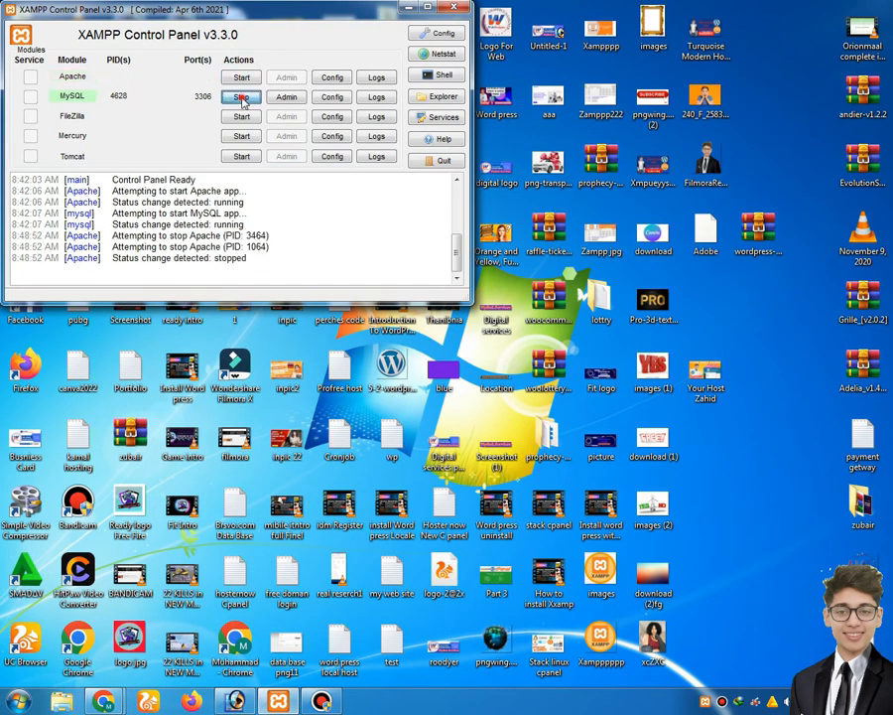
click(454, 8)
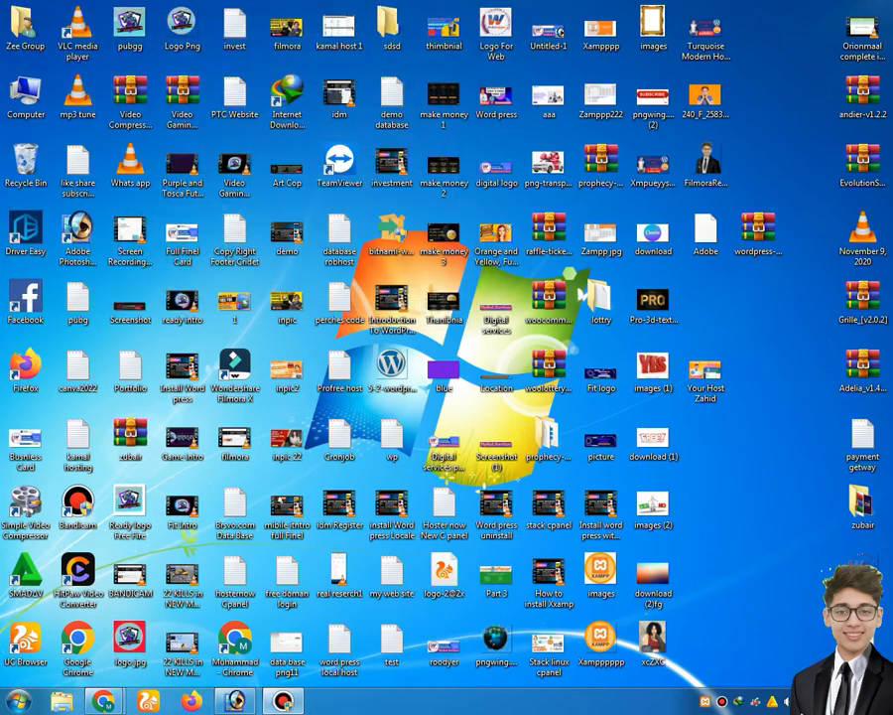
- Return to the local website in Chrome and reload it to test access with the servers stopped
mouse_move(103, 701)
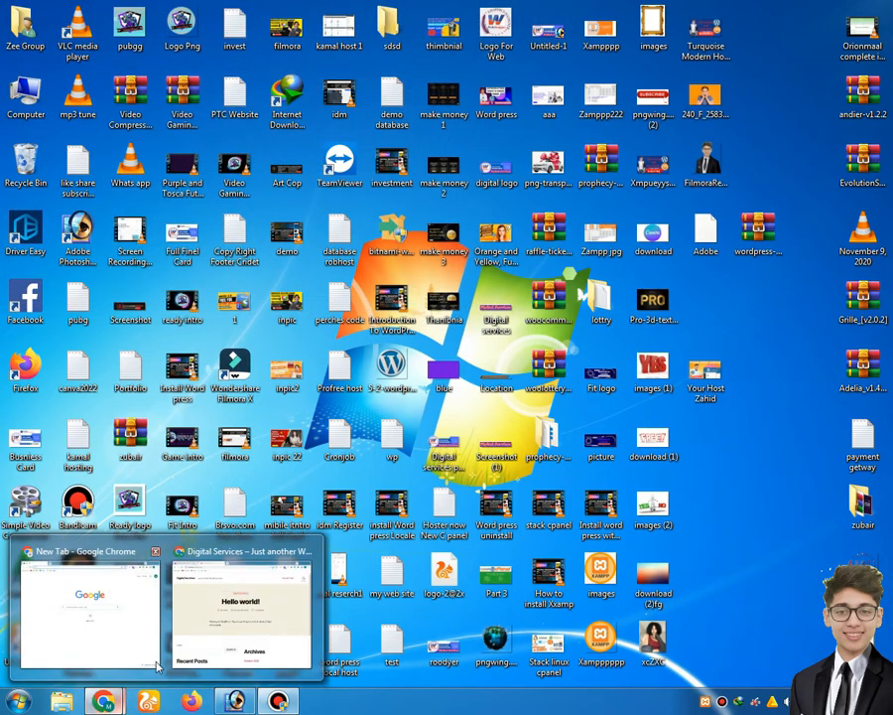
click(234, 631)
click(229, 34)
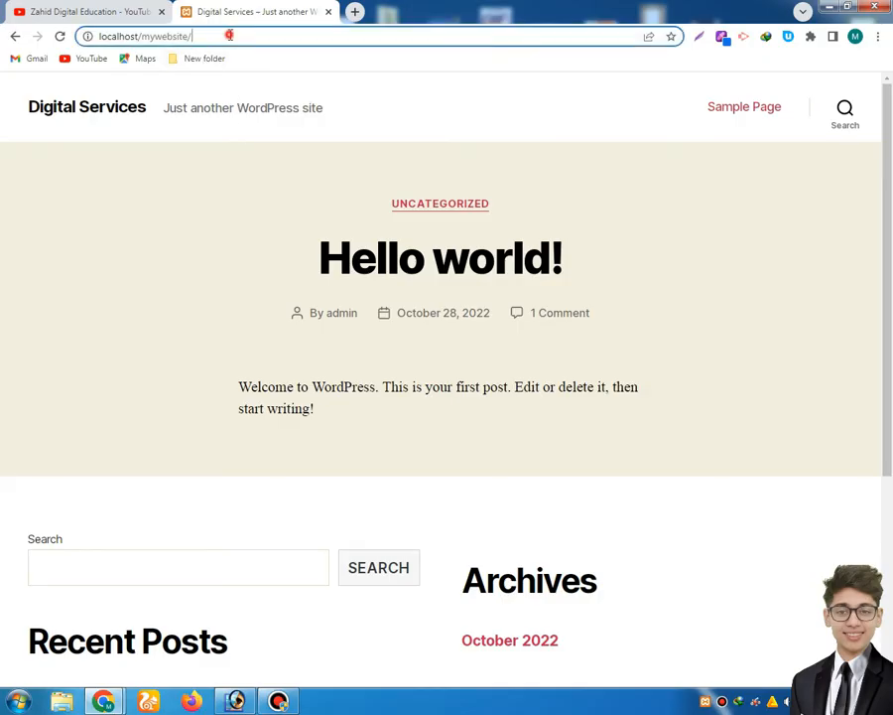
click(229, 35)
click(59, 36)
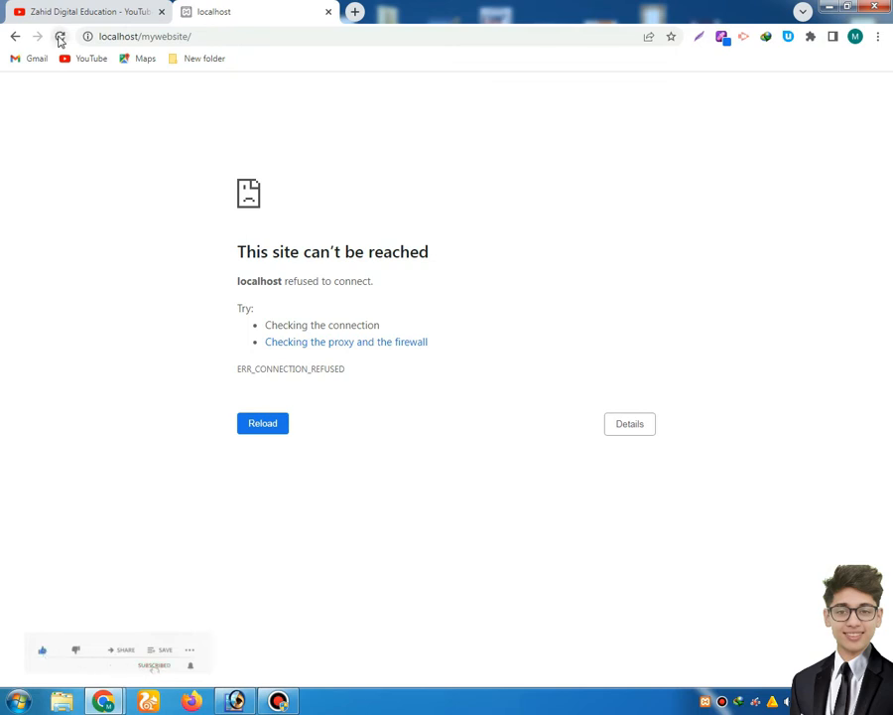
click(59, 37)
- Launch the XAMPP Control Panel and start the Apache and MySQL modules
click(829, 9)
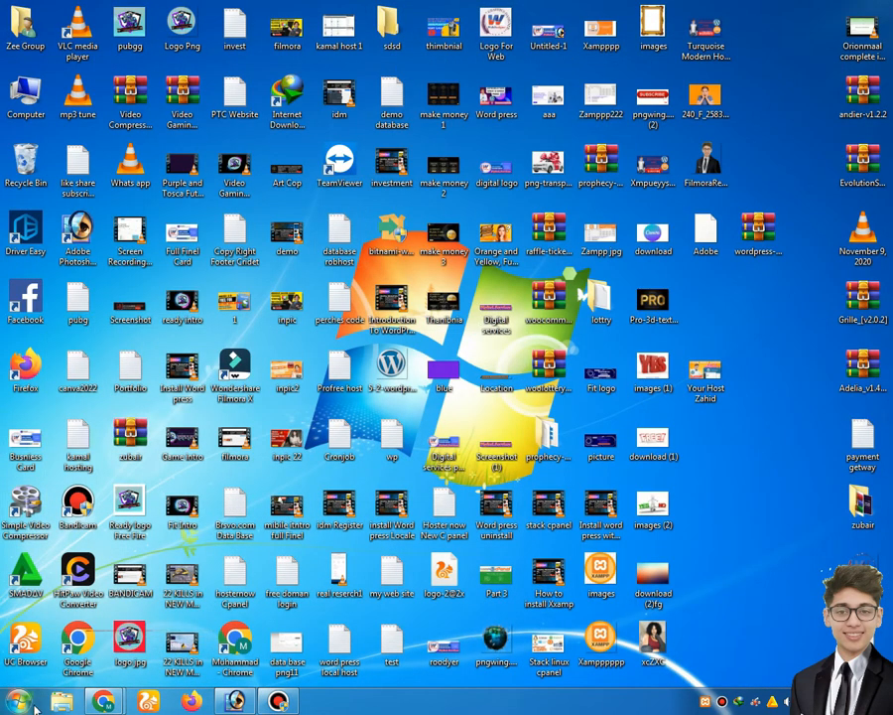
click(35, 706)
click(83, 480)
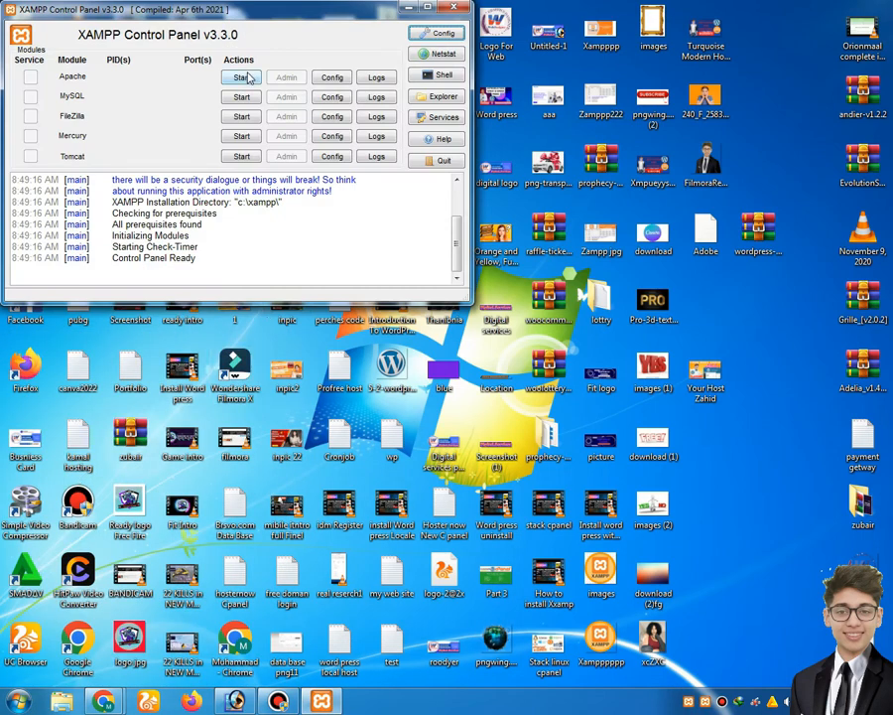
click(250, 77)
click(241, 97)
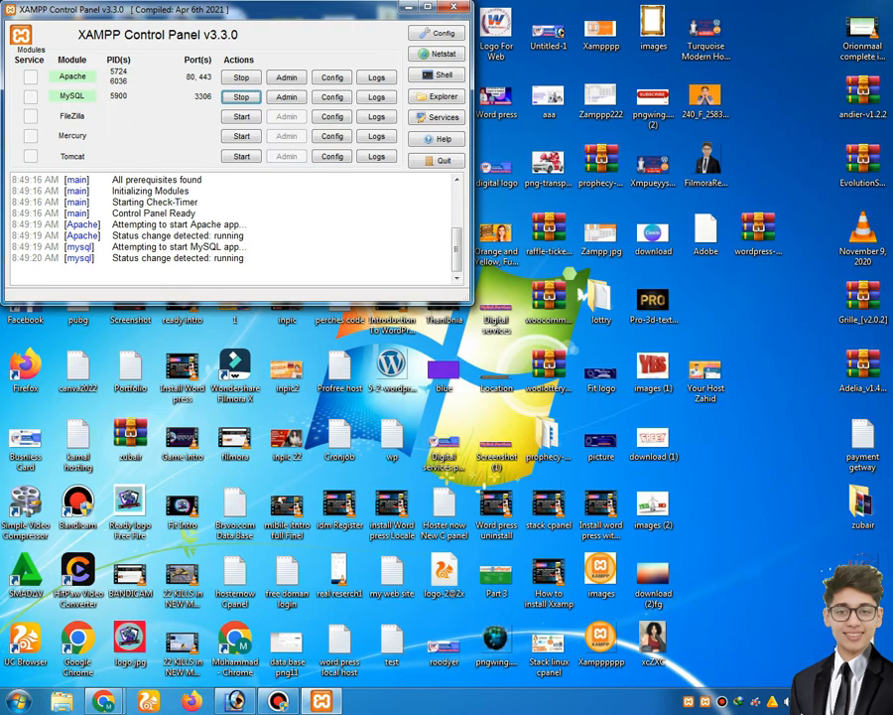
- Check the antivirus's Disable Protection (Until Restart) option and bring up the list of installed programs
right_click(775, 703)
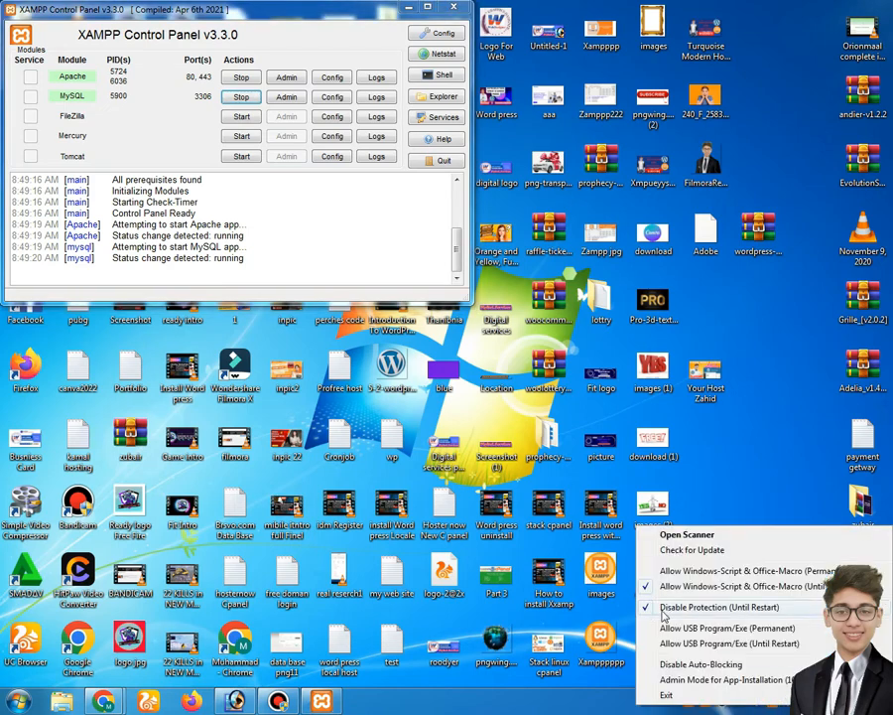
click(740, 515)
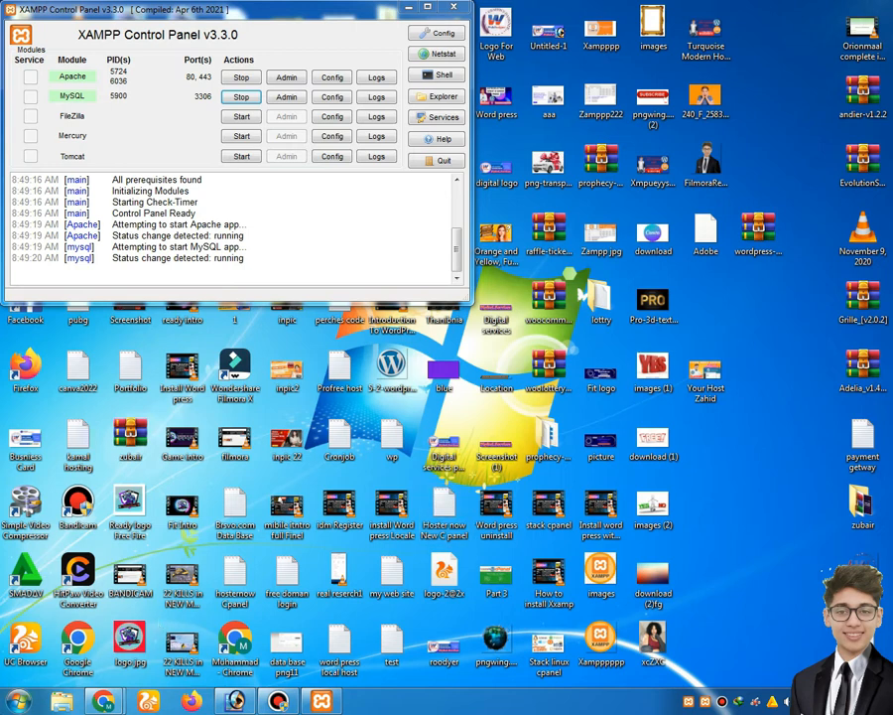
click(20, 702)
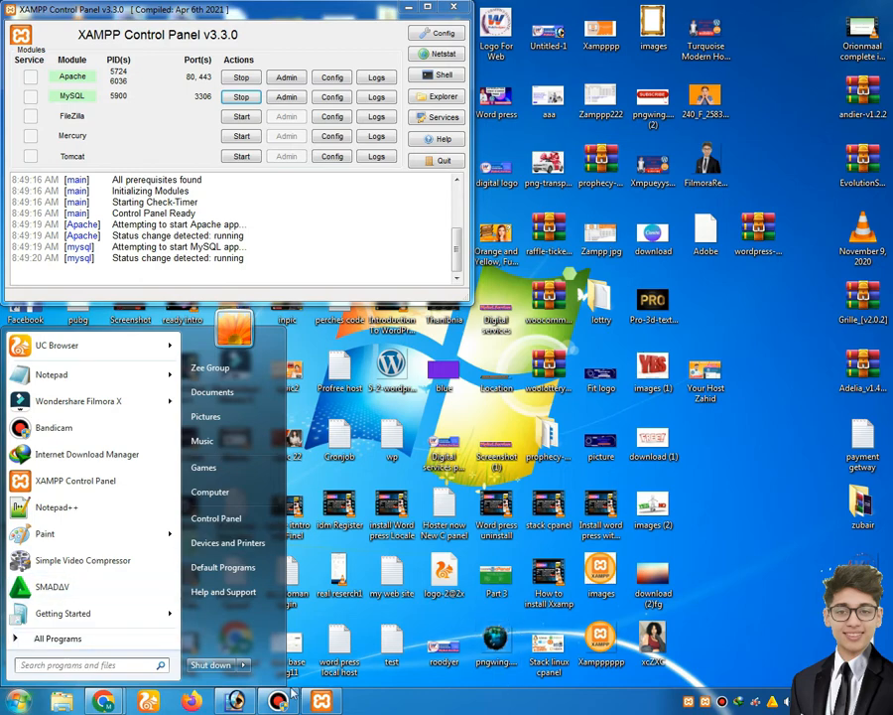
- Switch to Chrome, reload localhost/mywebsite and look through the site's homepage
click(108, 702)
click(220, 621)
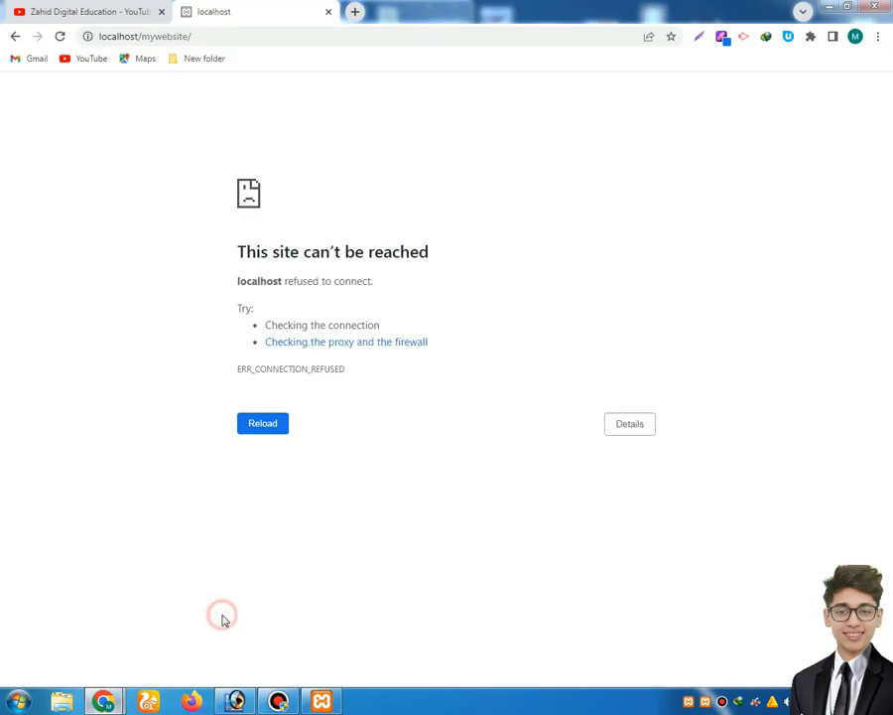
click(60, 36)
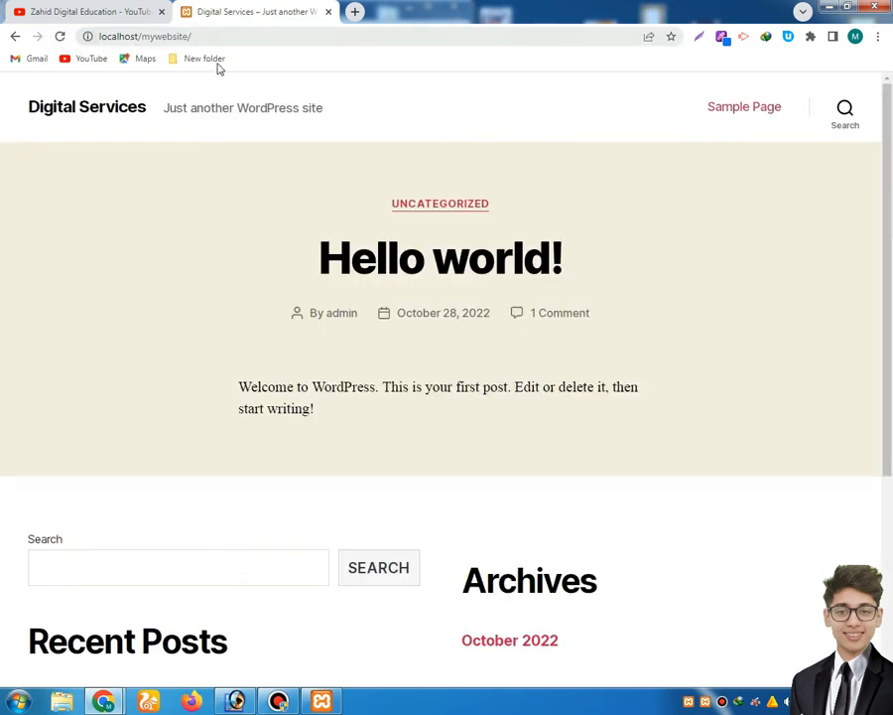
scroll(400, 354, down, 5)
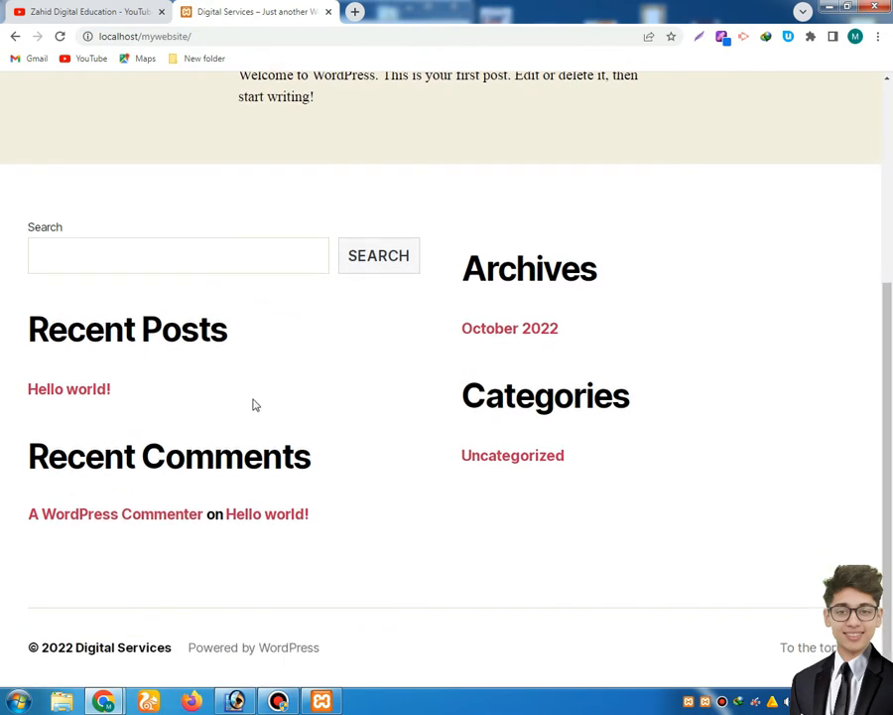
scroll(327, 399, up, 1)
scroll(331, 392, up, 3)
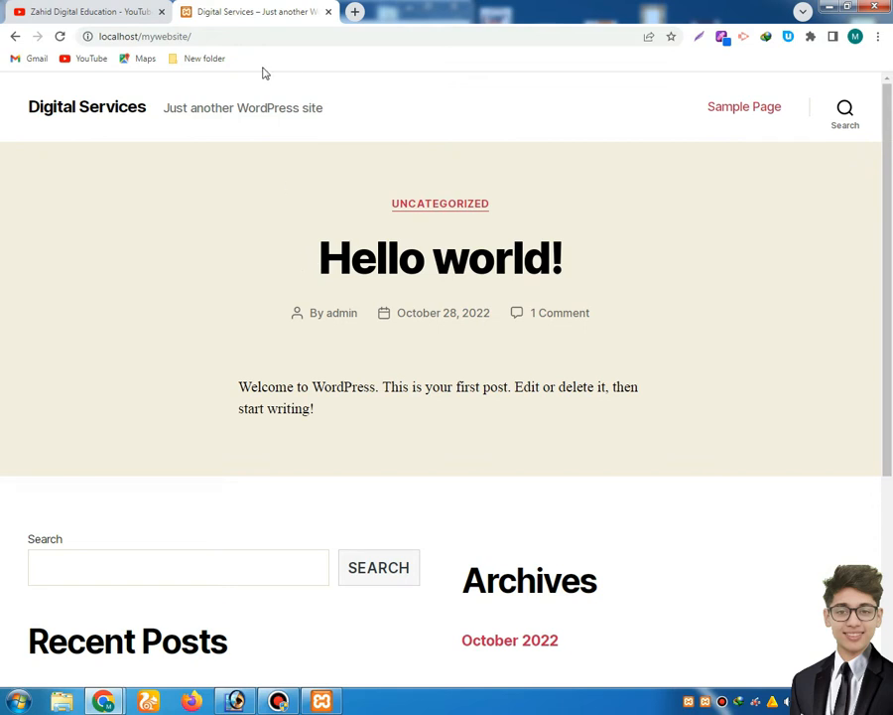
- Open the WordPress admin login page at localhost/mywebsite/wp-admin
click(220, 36)
click(221, 38)
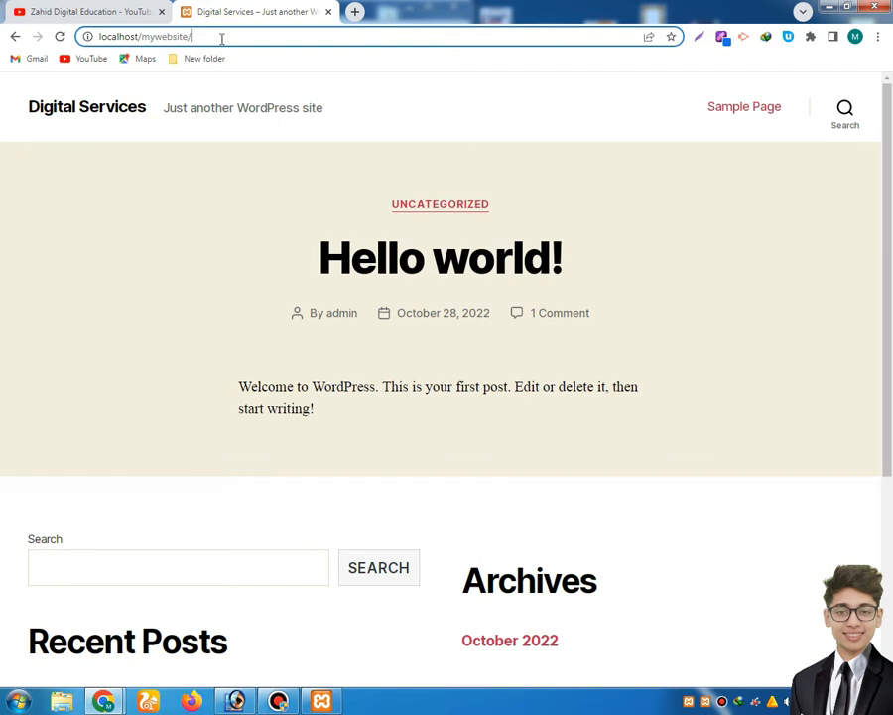
text(wp)
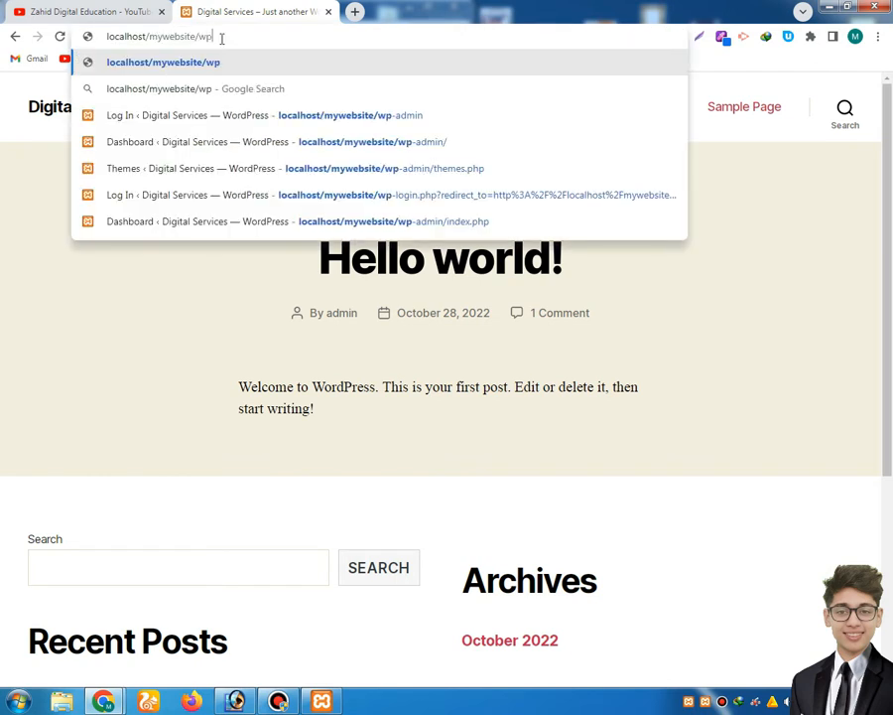
text(-admin)
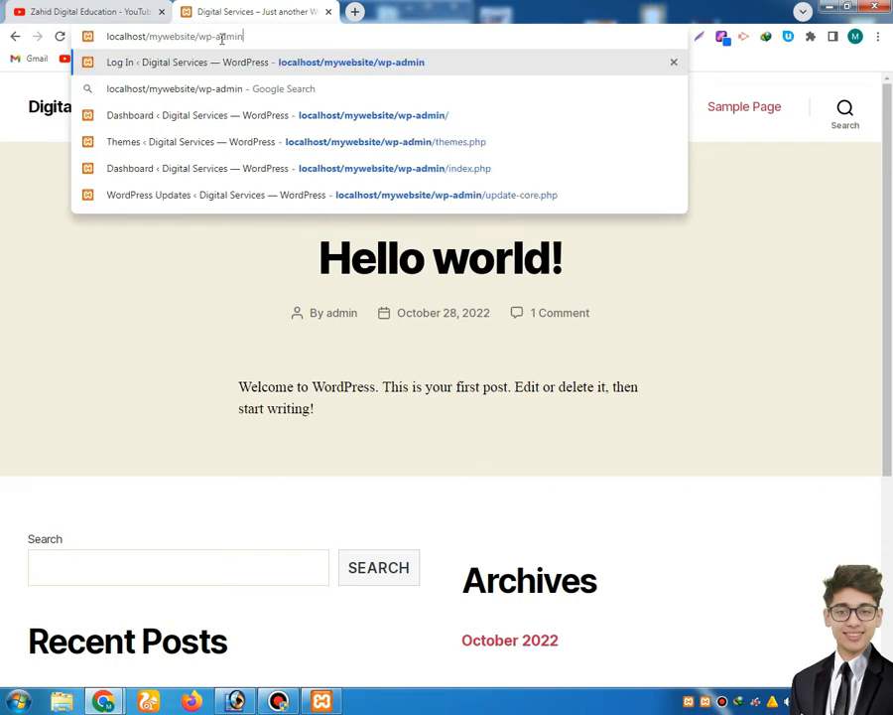
key(Return)
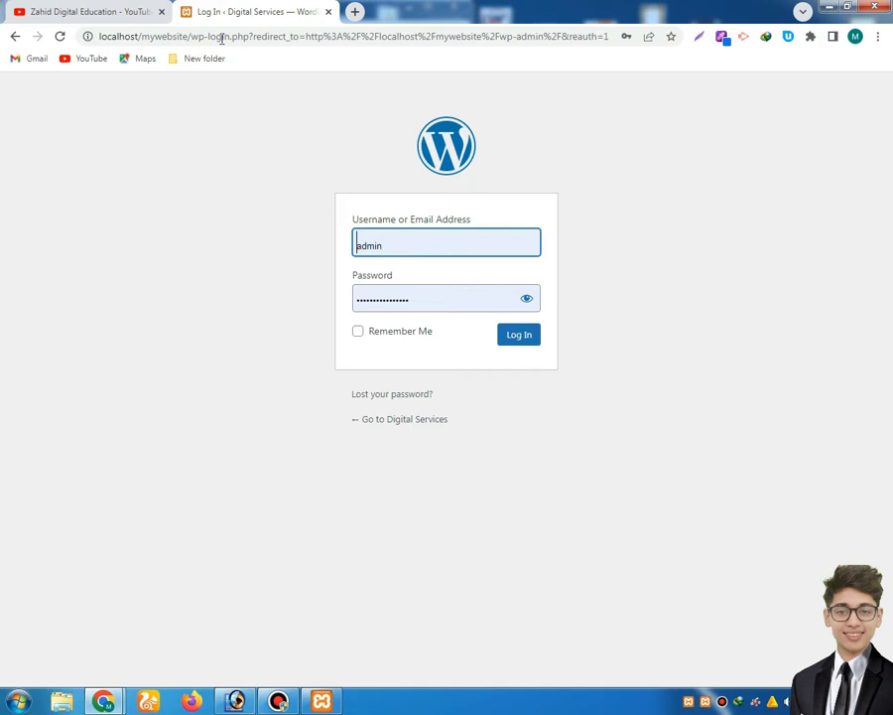
- Log in to WordPress with Remember Me enabled and the prefilled credentials, and dismiss the Windows color scheme dialog
click(358, 331)
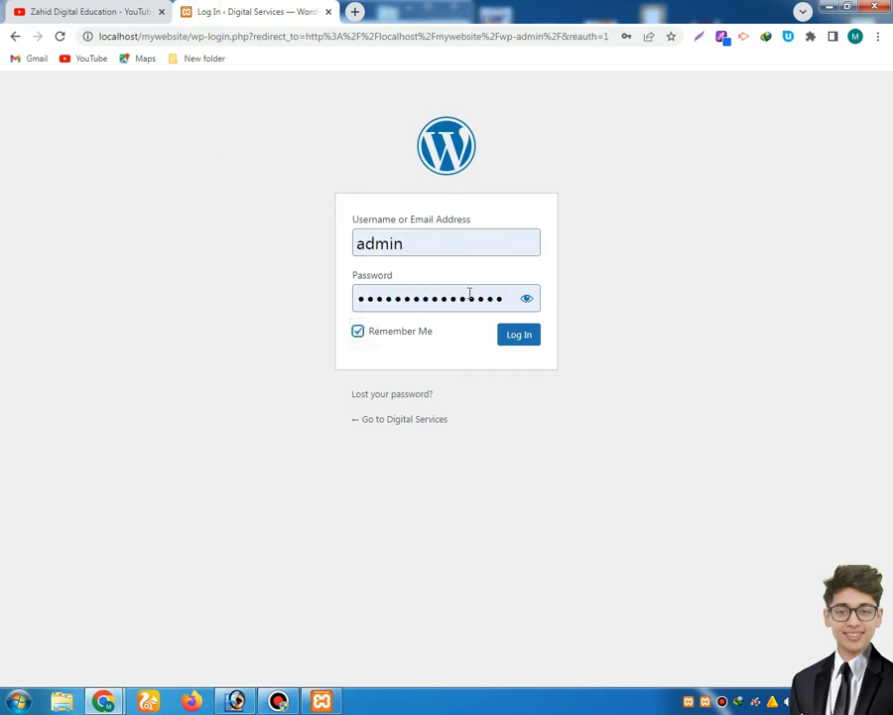
click(518, 338)
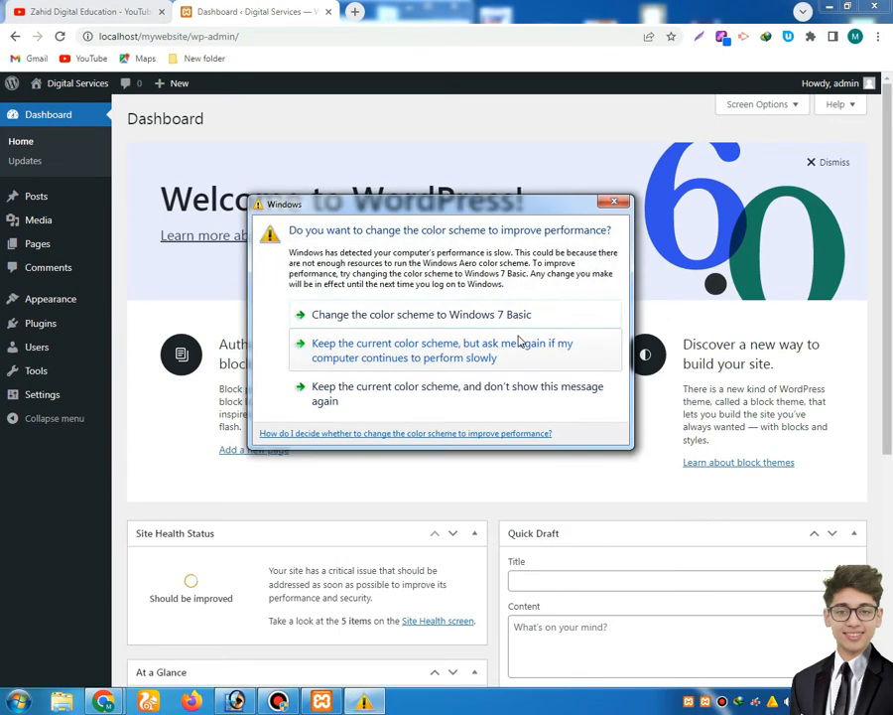
click(613, 202)
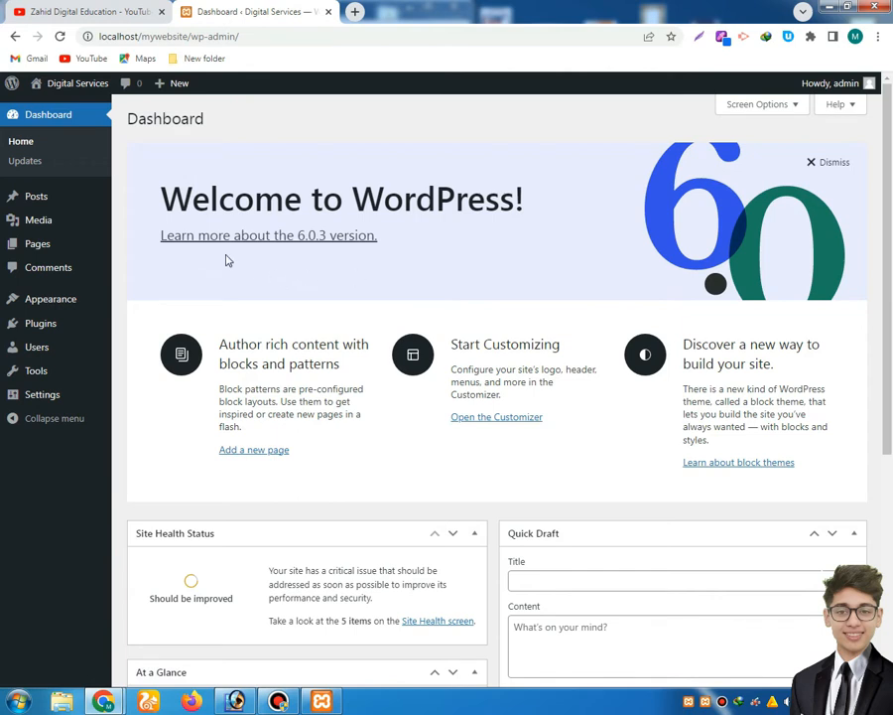
- Check the WordPress Updates page, return to the Dashboard home and look through its boxes
click(27, 162)
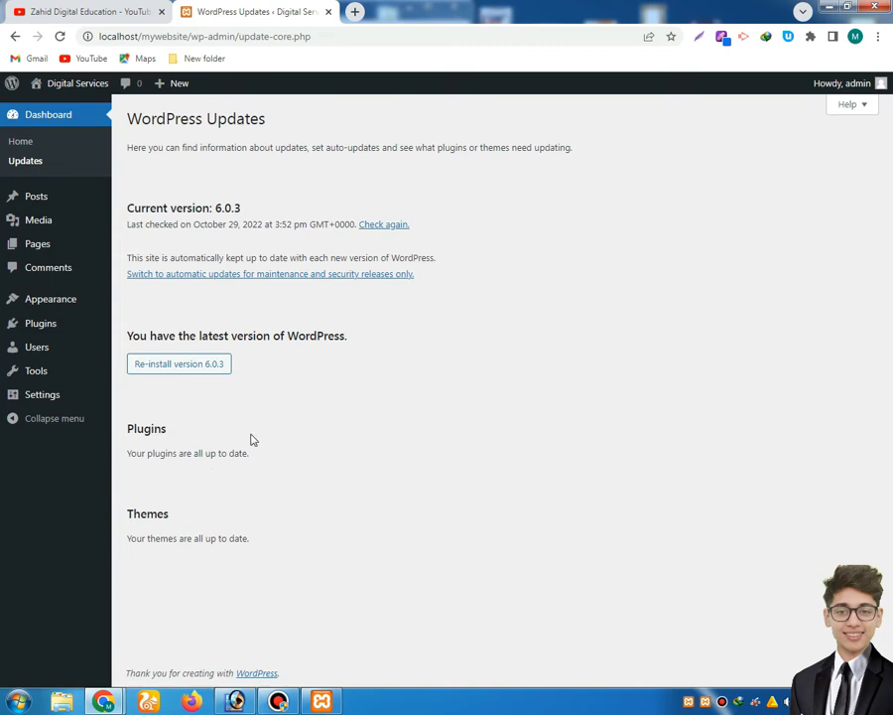
click(43, 119)
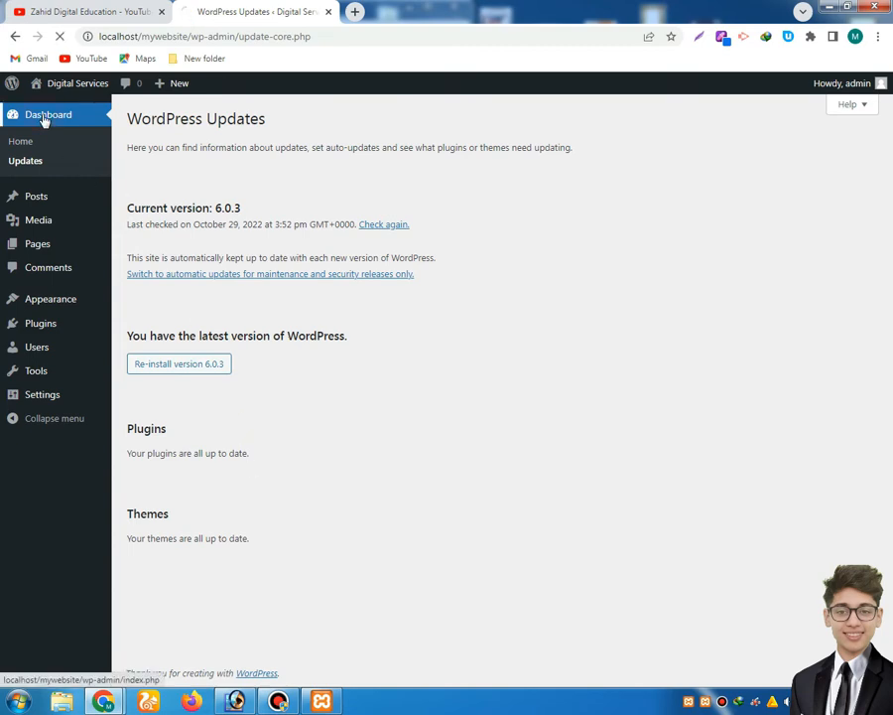
scroll(417, 286, down, 3)
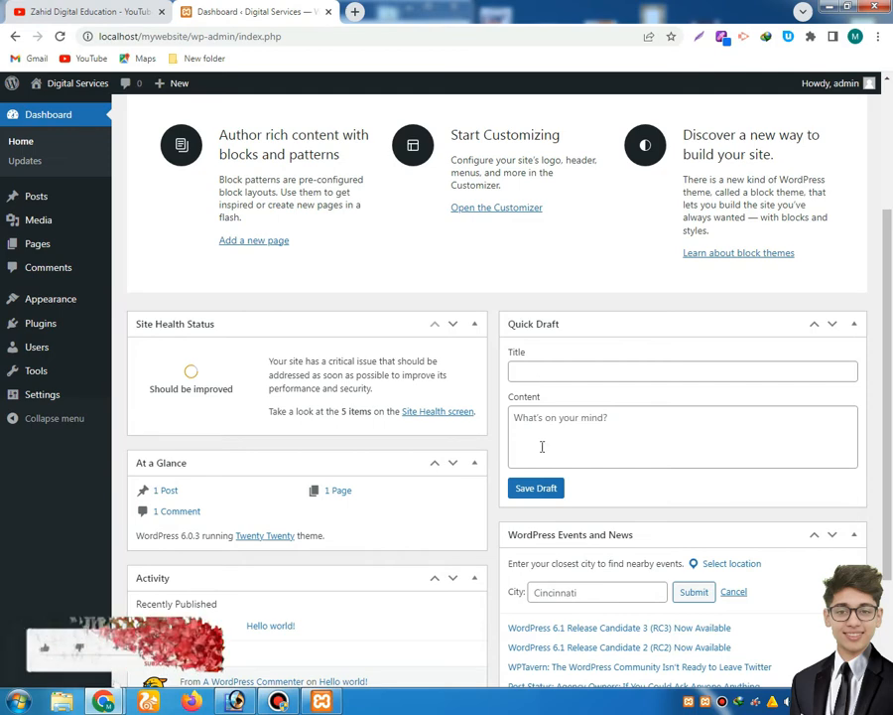
scroll(611, 365, down, 3)
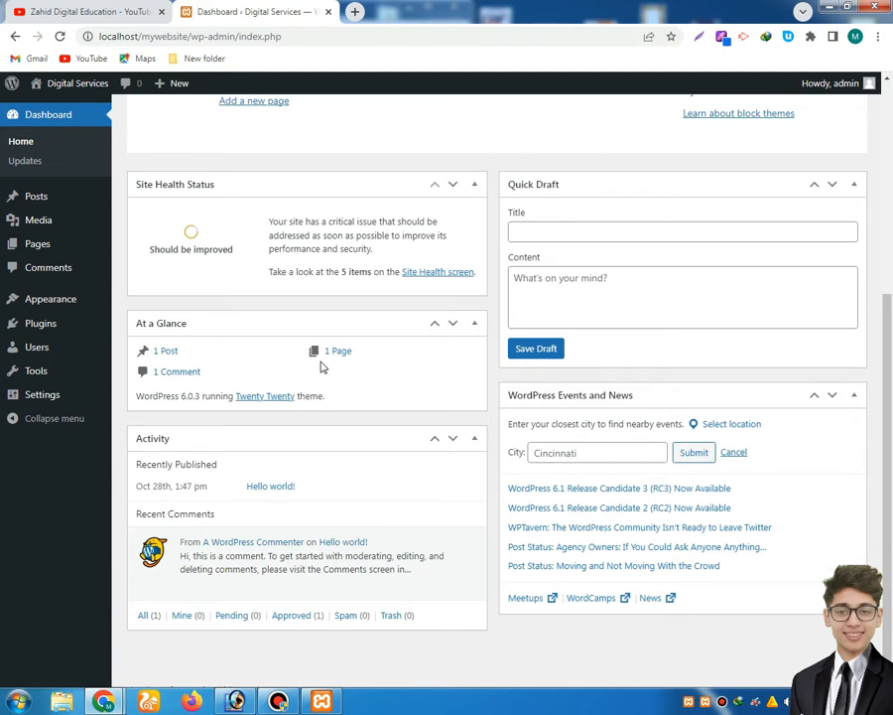
- Open the Digital Services site in a new tab and look through its homepage down to the footer
mouse_move(59, 91)
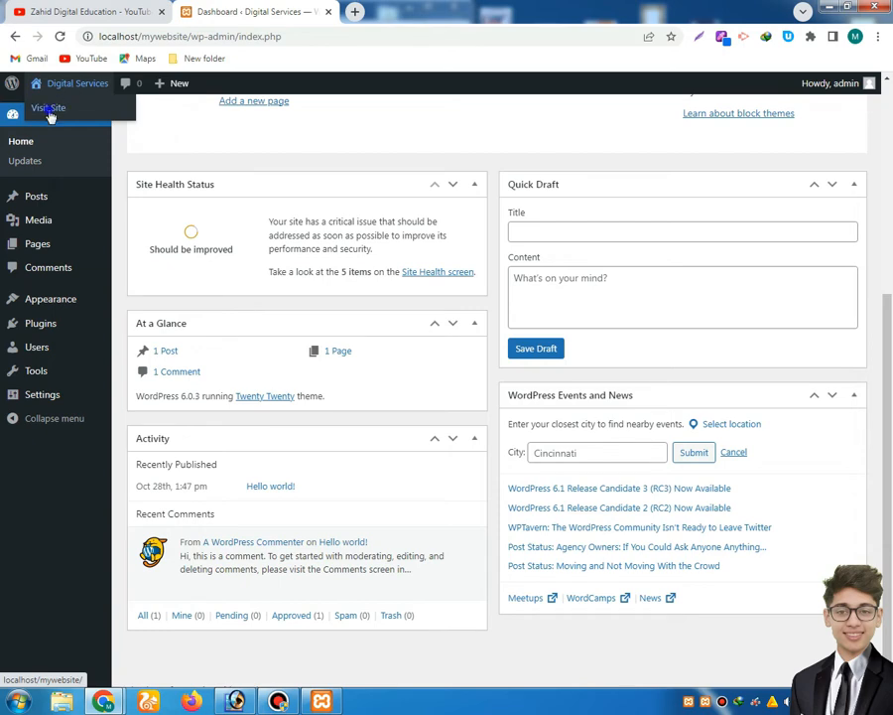
right_click(50, 108)
click(75, 123)
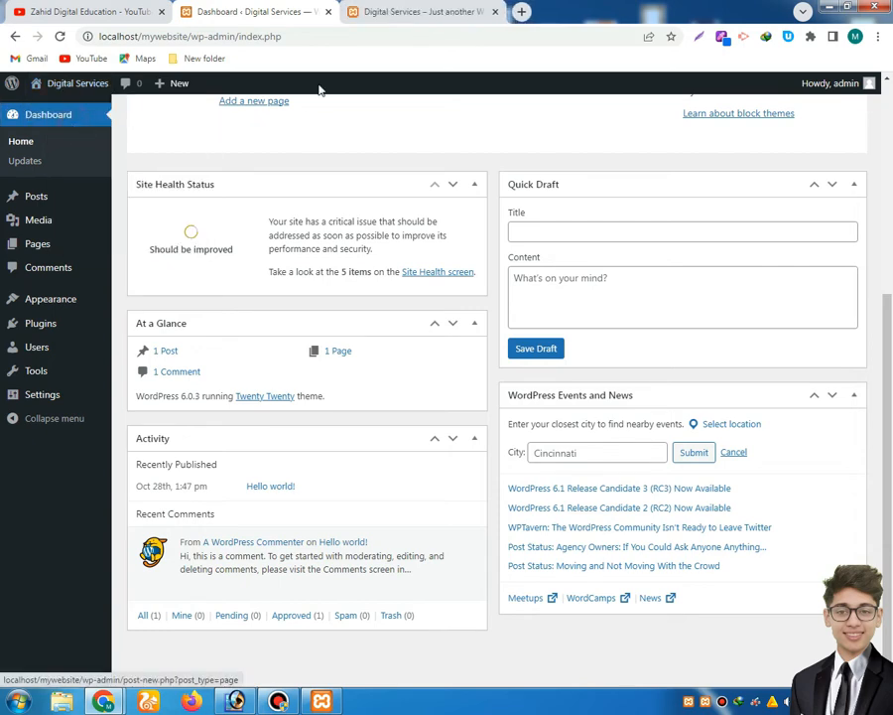
click(387, 10)
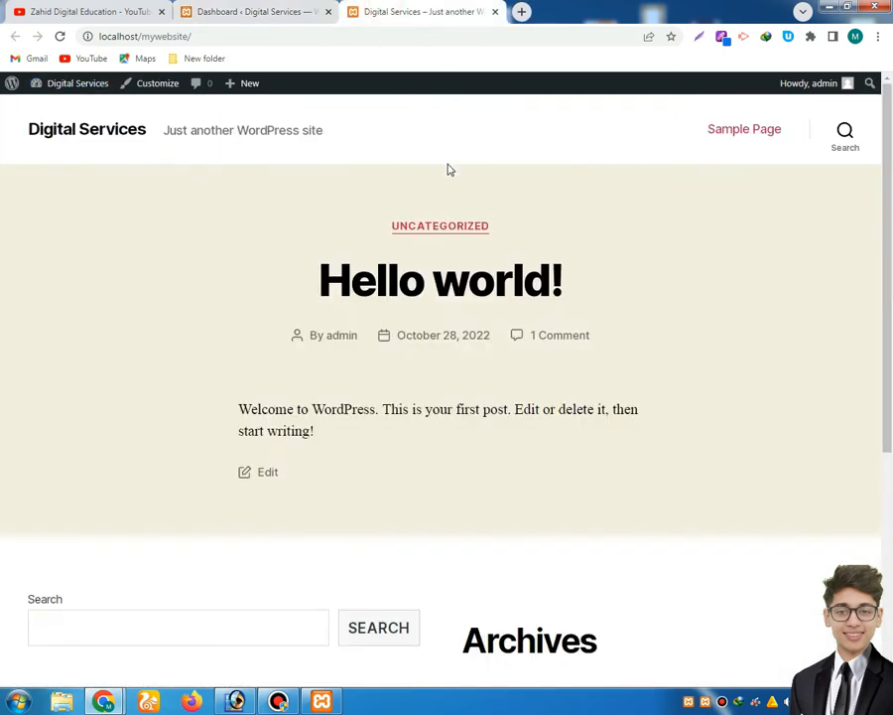
scroll(447, 174, down, 5)
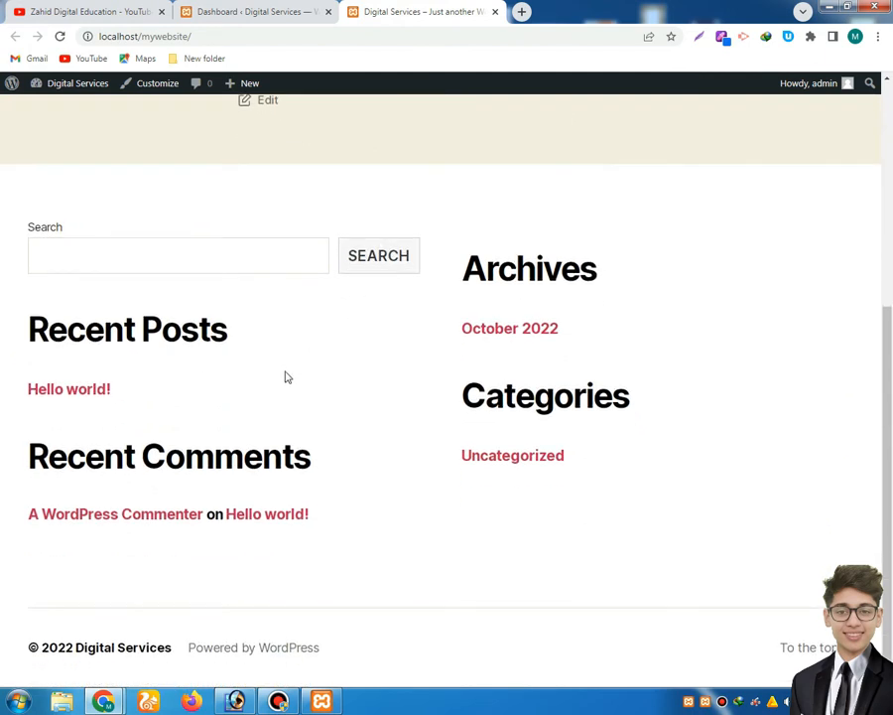
scroll(342, 403, up, 3)
scroll(342, 403, up, 1)
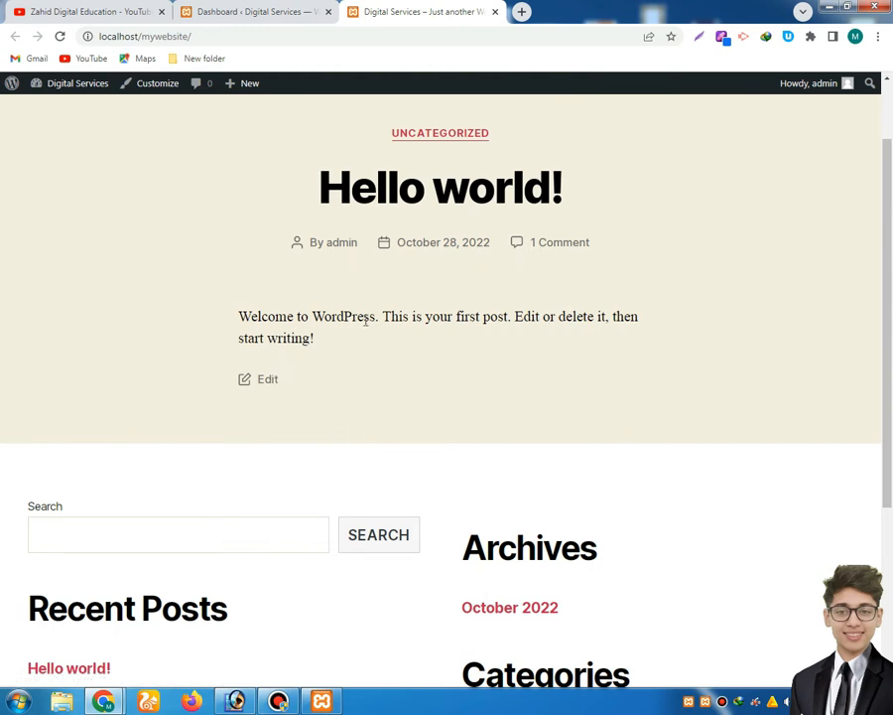
scroll(391, 387, down, 2)
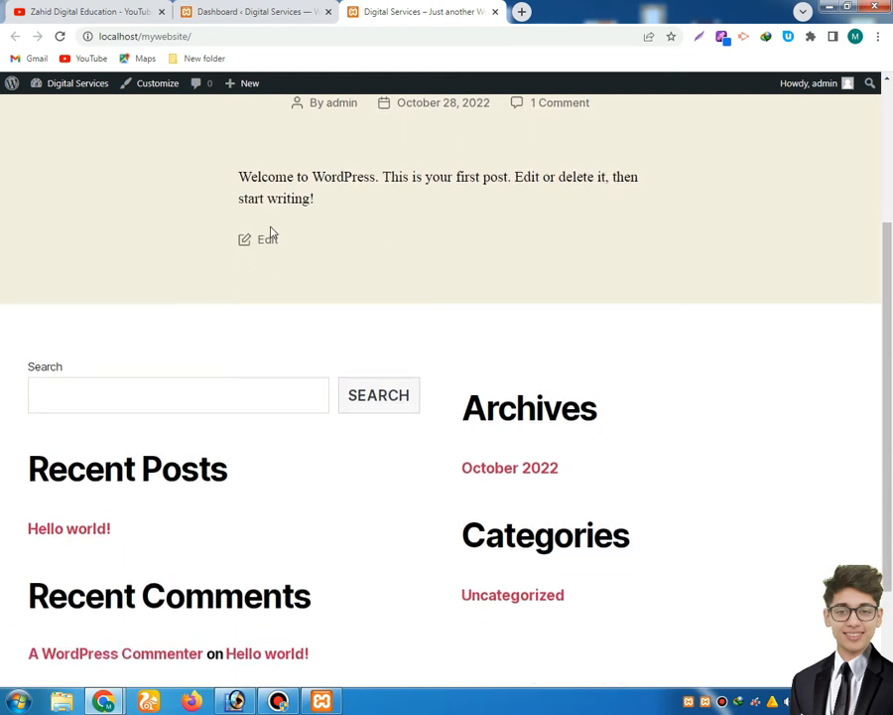
scroll(306, 226, down, 2)
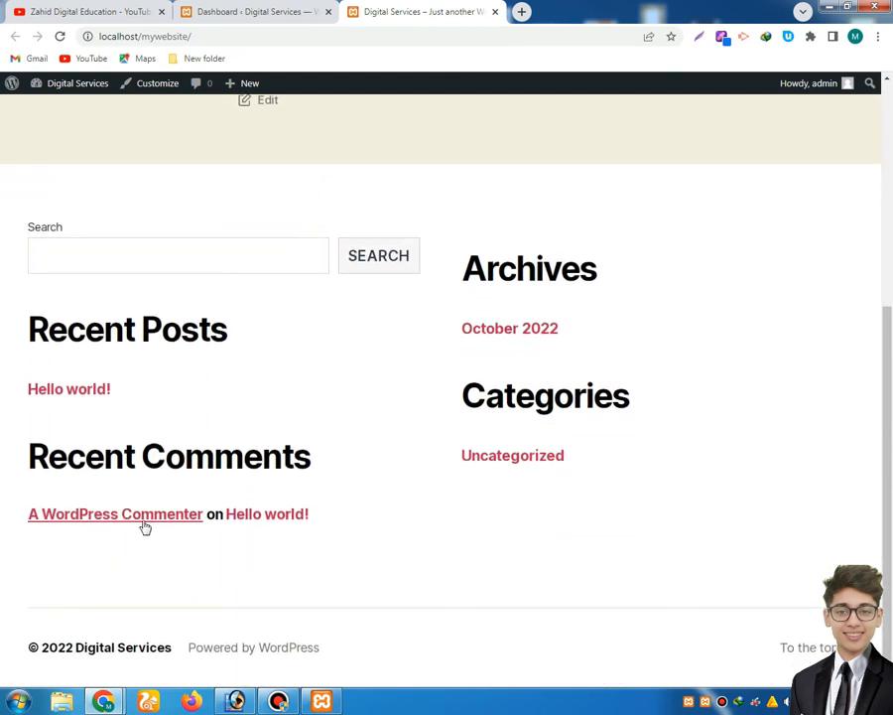
- Follow the A WordPress Commenter link under Recent Comments, look through the wordpress.org page and return to the site's homepage
click(192, 516)
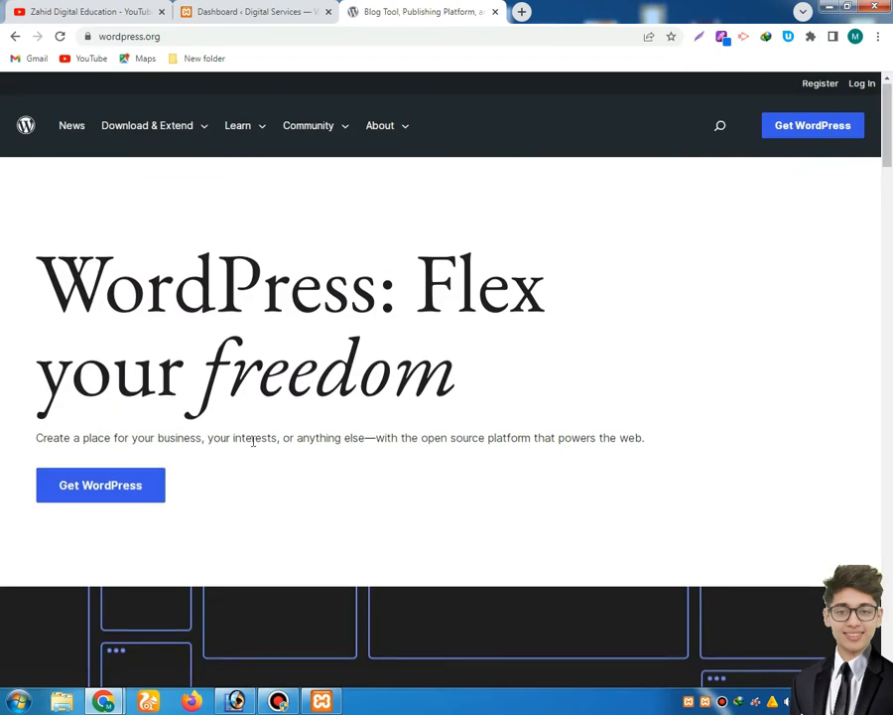
scroll(254, 447, down, 3)
scroll(273, 447, down, 2)
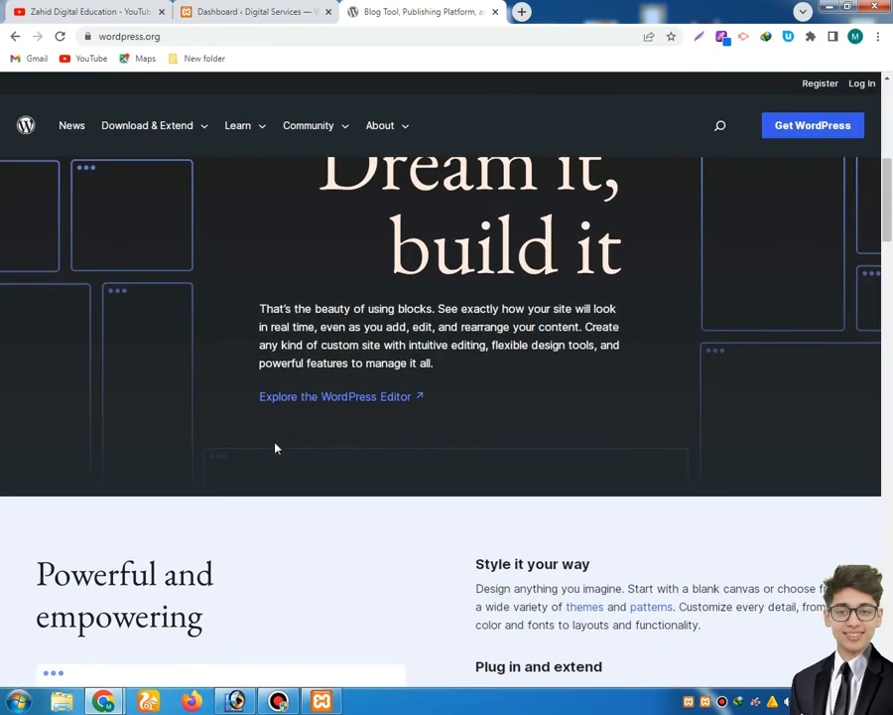
scroll(276, 448, down, 3)
scroll(330, 455, down, 2)
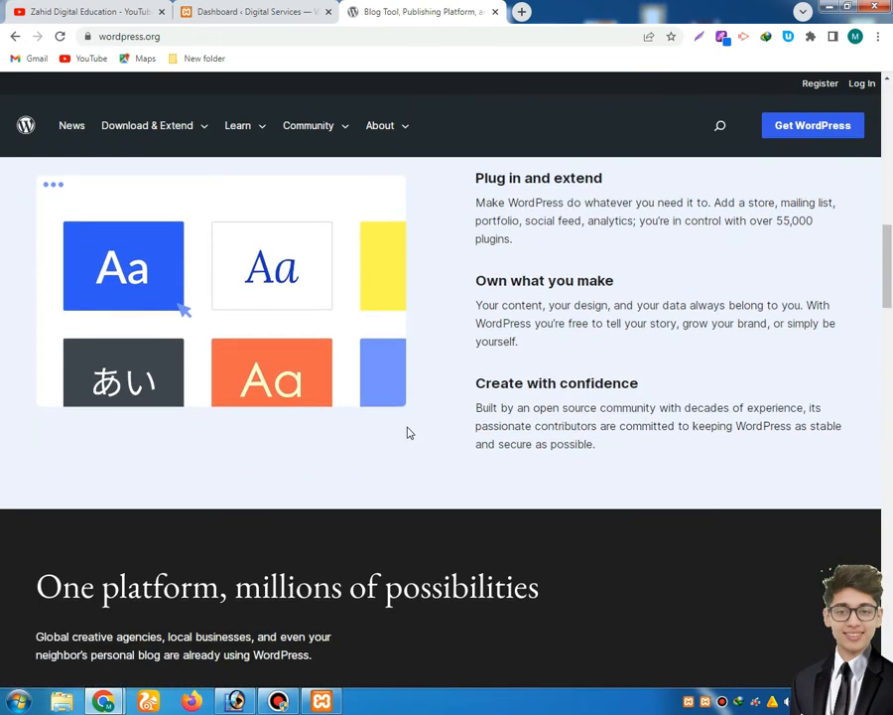
scroll(409, 432, up, 8)
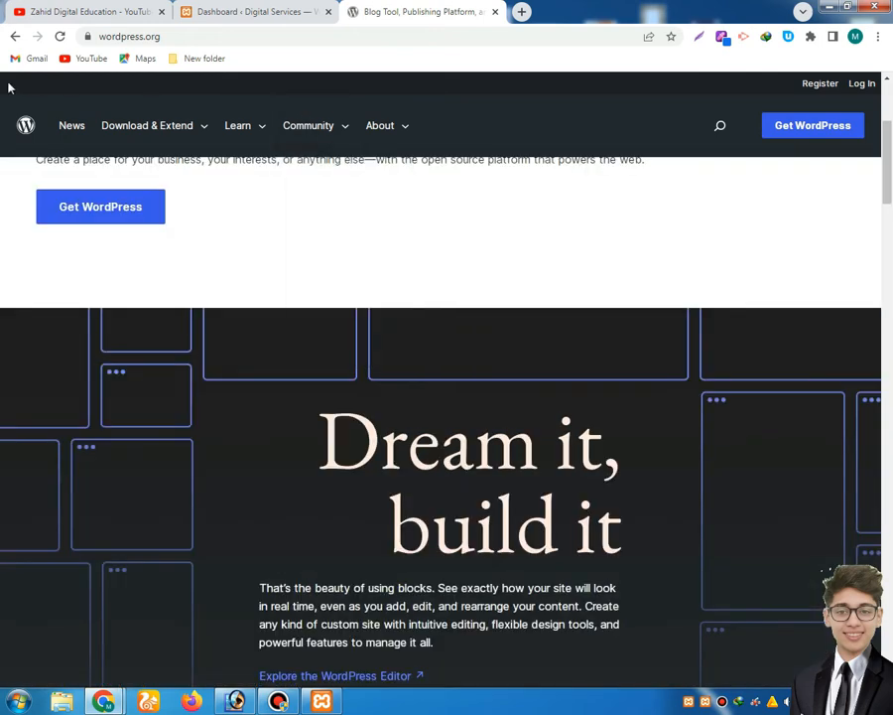
click(15, 35)
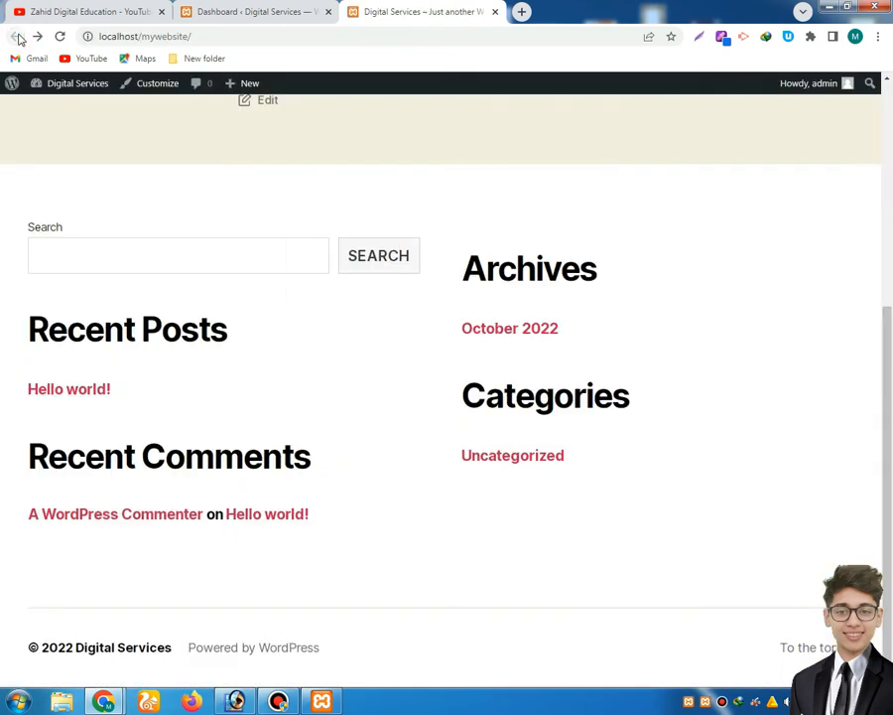
- Go back to the admin Dashboard tab and dismiss the Welcome to WordPress panel
click(236, 13)
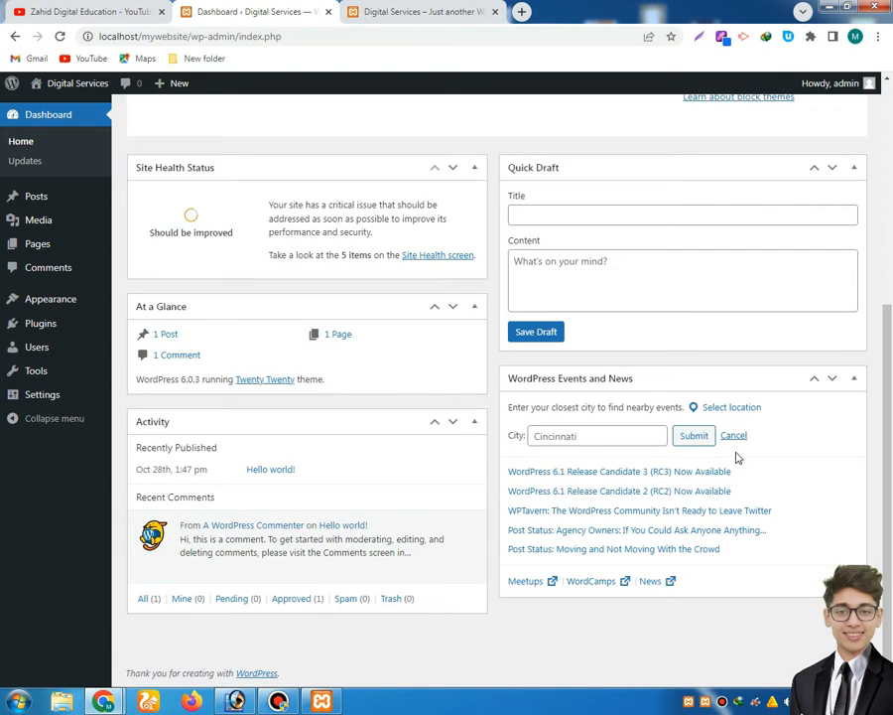
scroll(742, 397, up, 2)
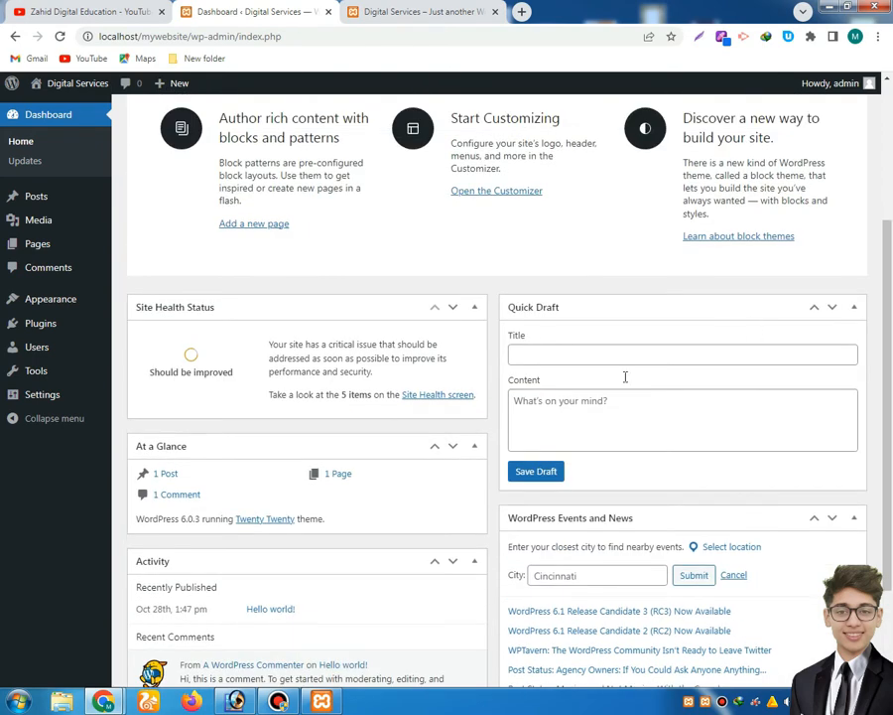
scroll(626, 377, up, 3)
click(813, 162)
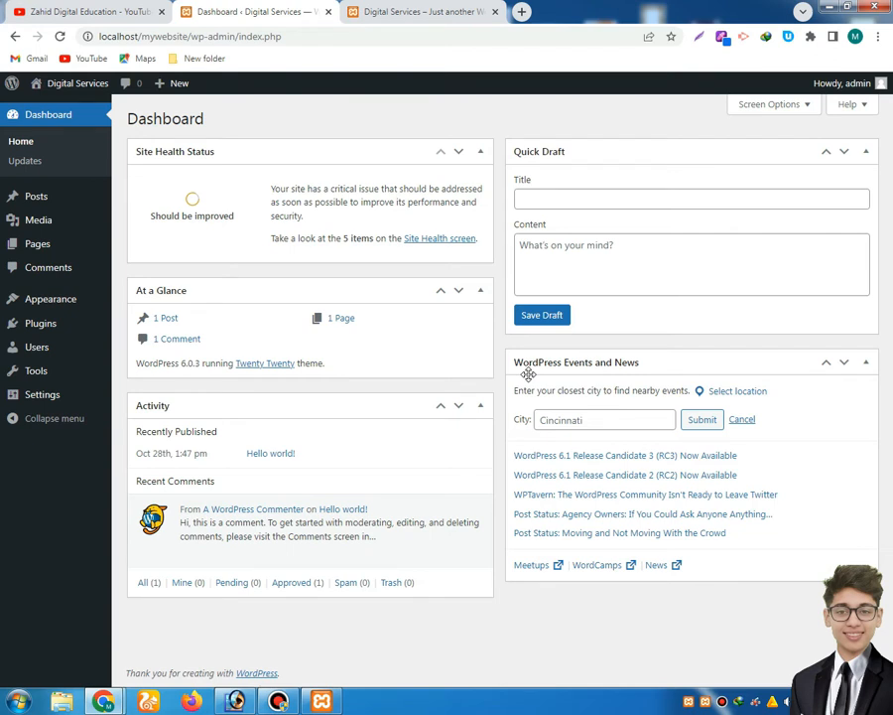
- Hide the Site Health Status, At a Glance, Activity, Quick Draft and WordPress Events and News boxes through the Dashboard's screen options
click(808, 106)
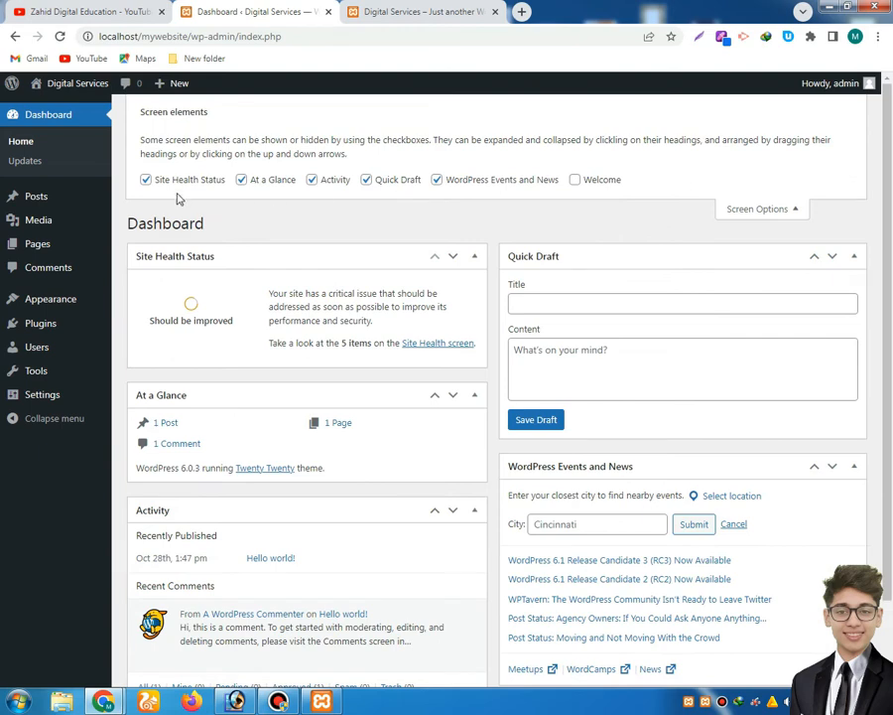
click(146, 179)
click(241, 180)
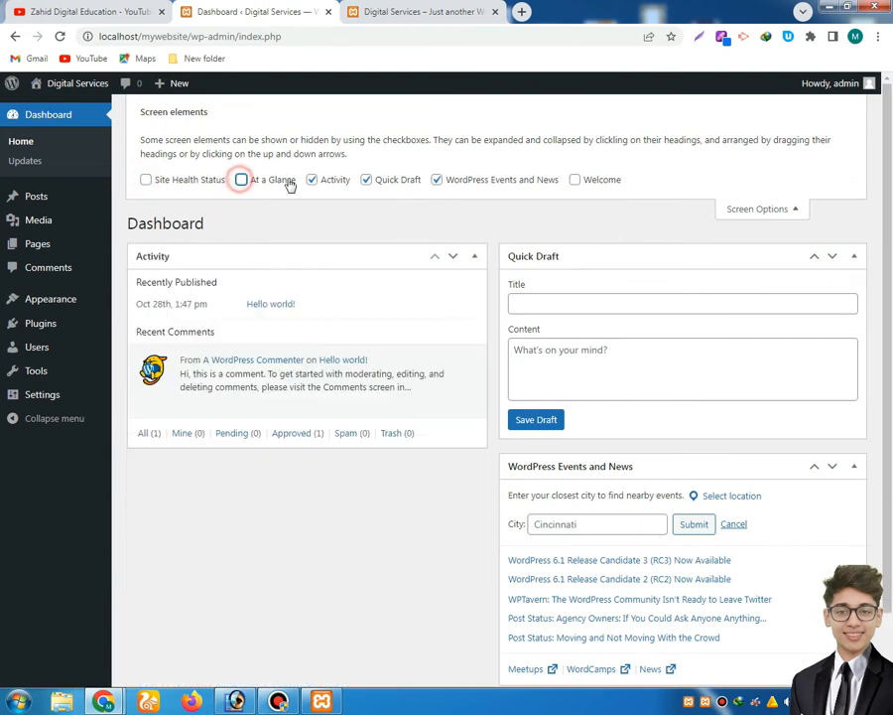
click(312, 180)
click(365, 179)
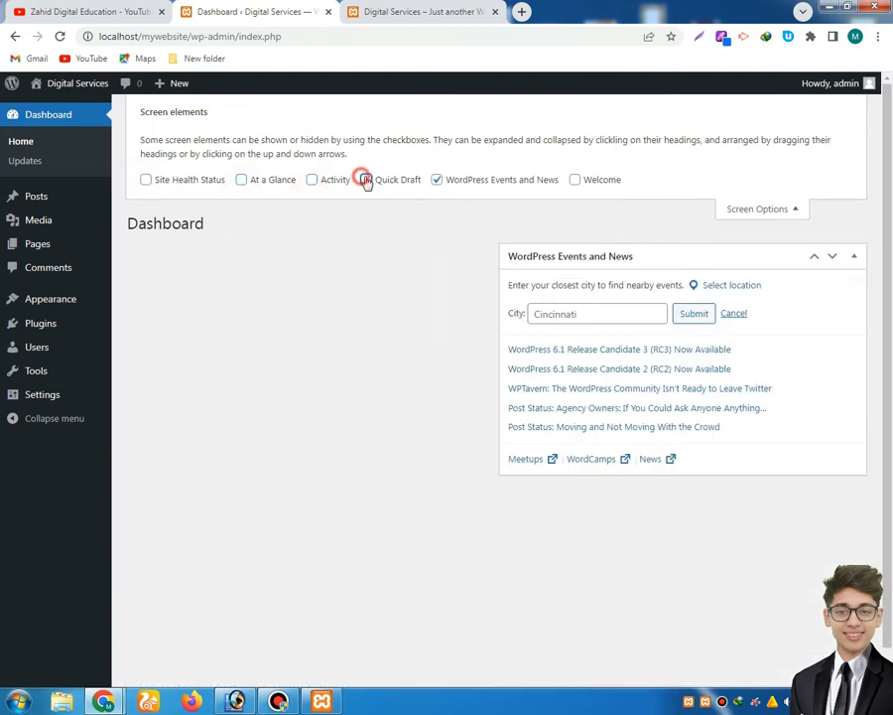
click(437, 180)
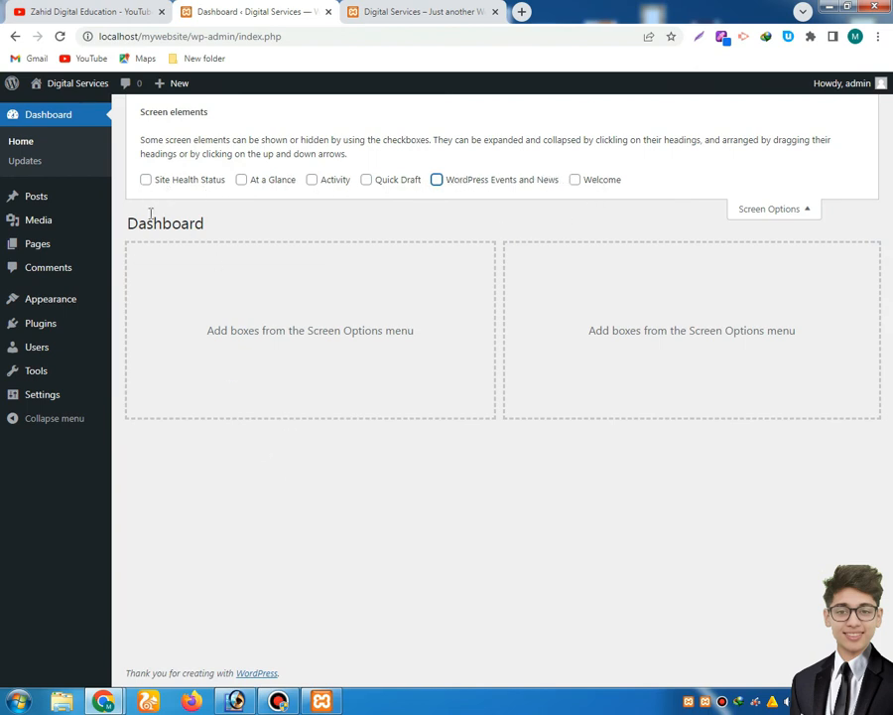
- Show Site Health Status, At a Glance, Activity, WordPress Events and News and Welcome, leave Quick Draft hidden, and close the screen options
click(146, 180)
click(241, 180)
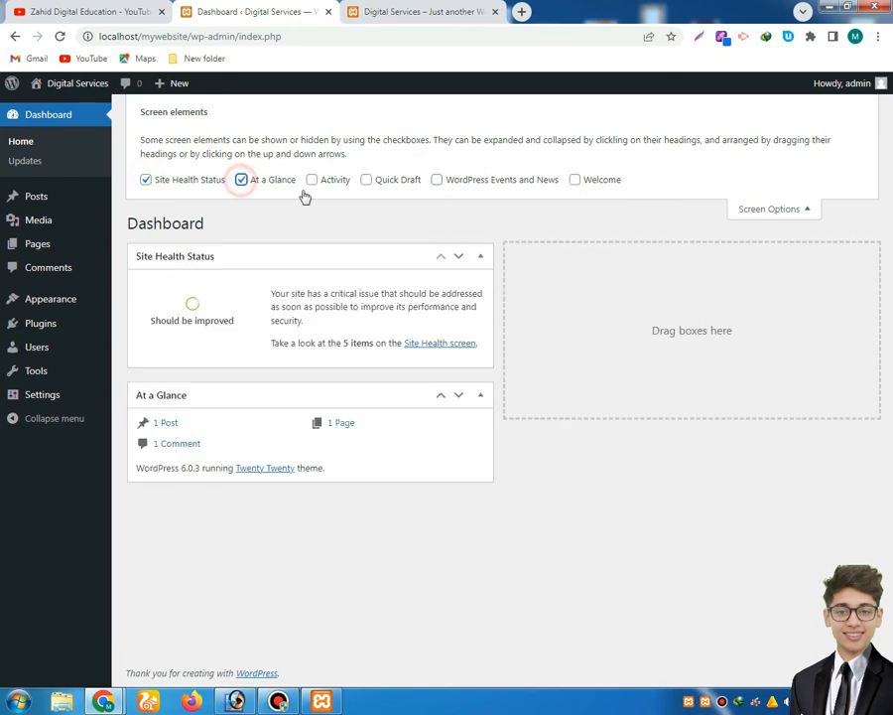
click(312, 179)
click(367, 180)
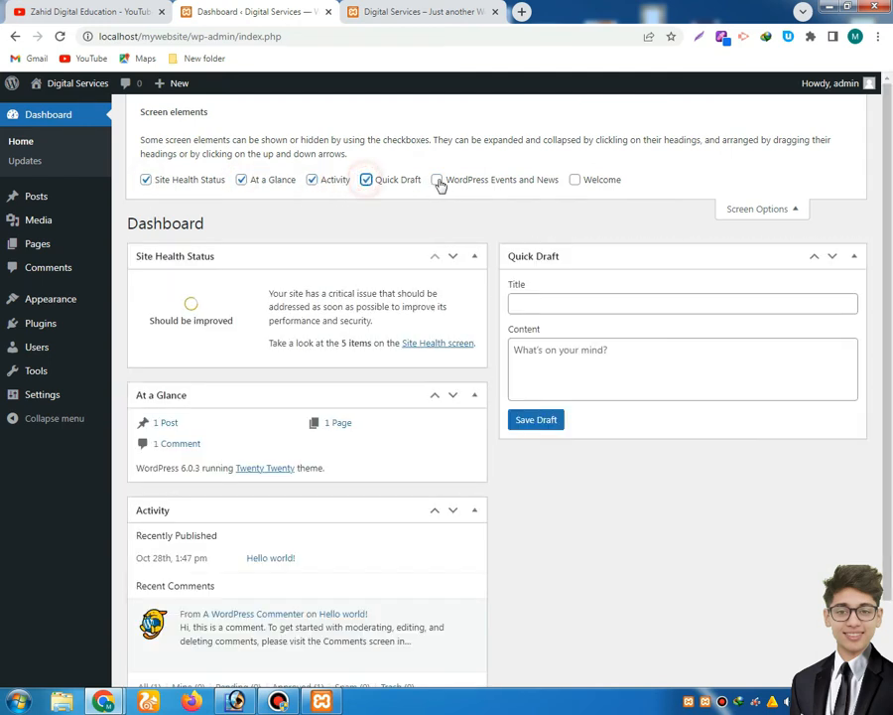
click(429, 179)
click(575, 179)
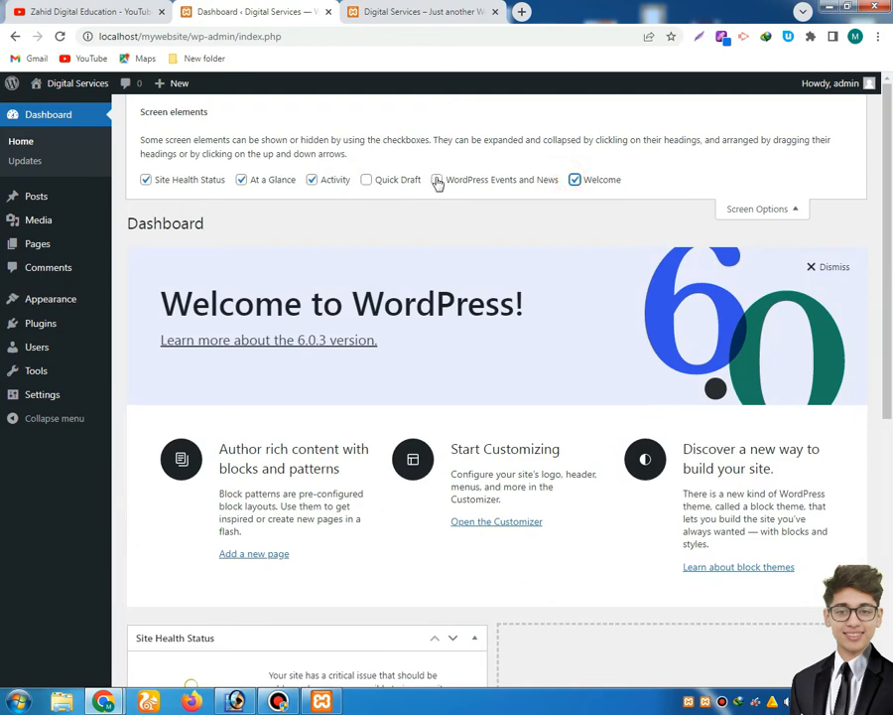
click(437, 179)
click(792, 210)
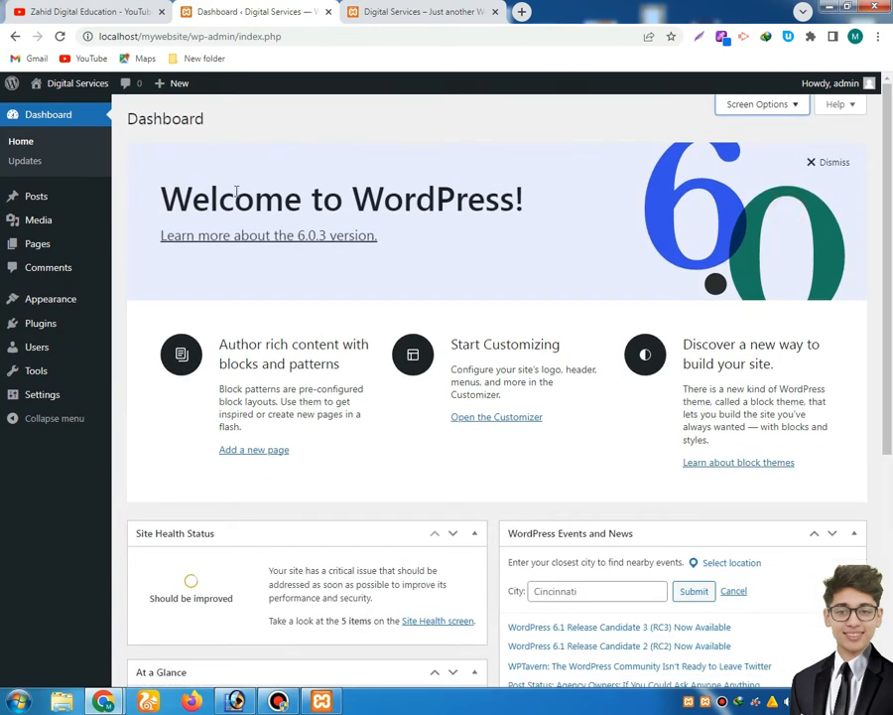
- Open the Hello world! post for editing from All Posts, dismissing the Windows color scheme dialog and the block editor's welcome guide
click(25, 144)
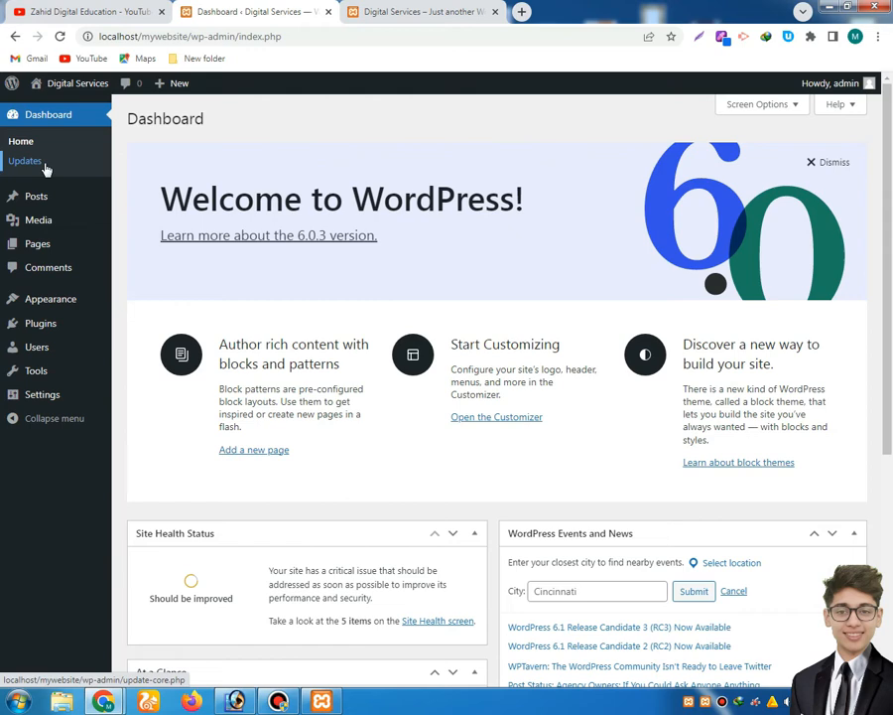
mouse_move(17, 201)
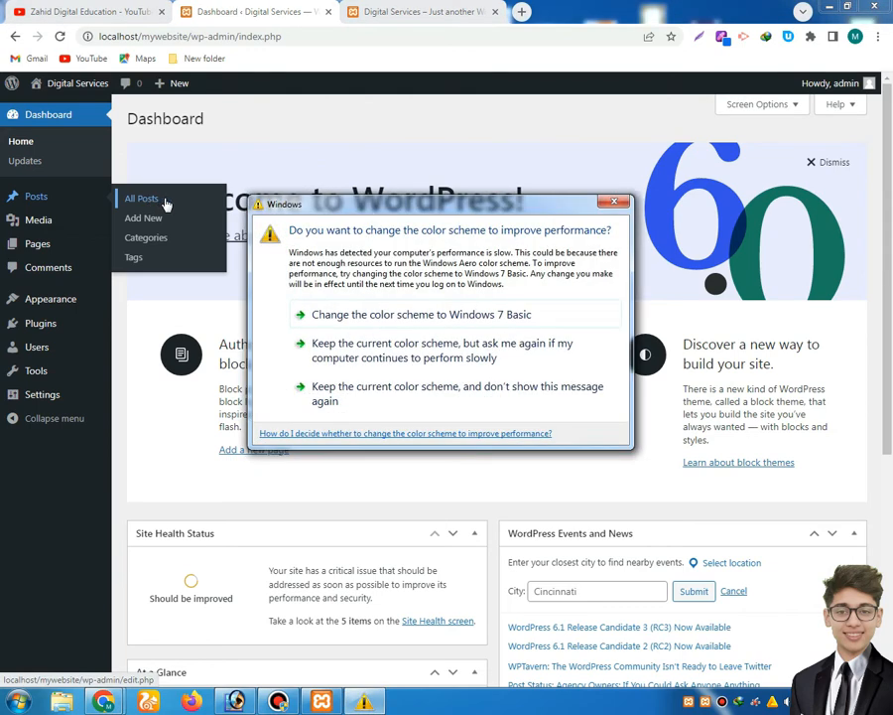
click(612, 205)
mouse_move(47, 199)
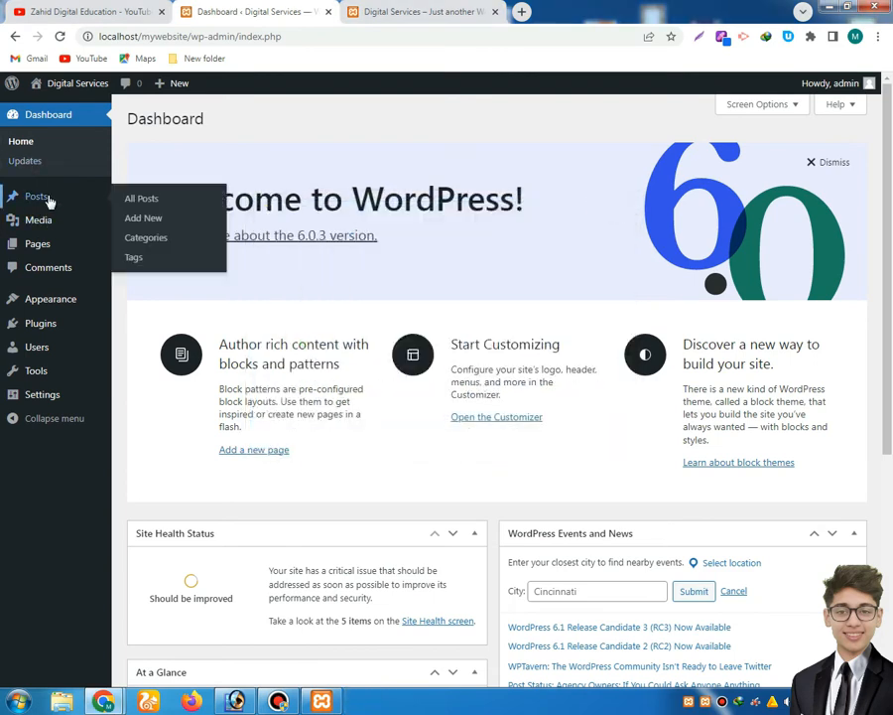
click(157, 203)
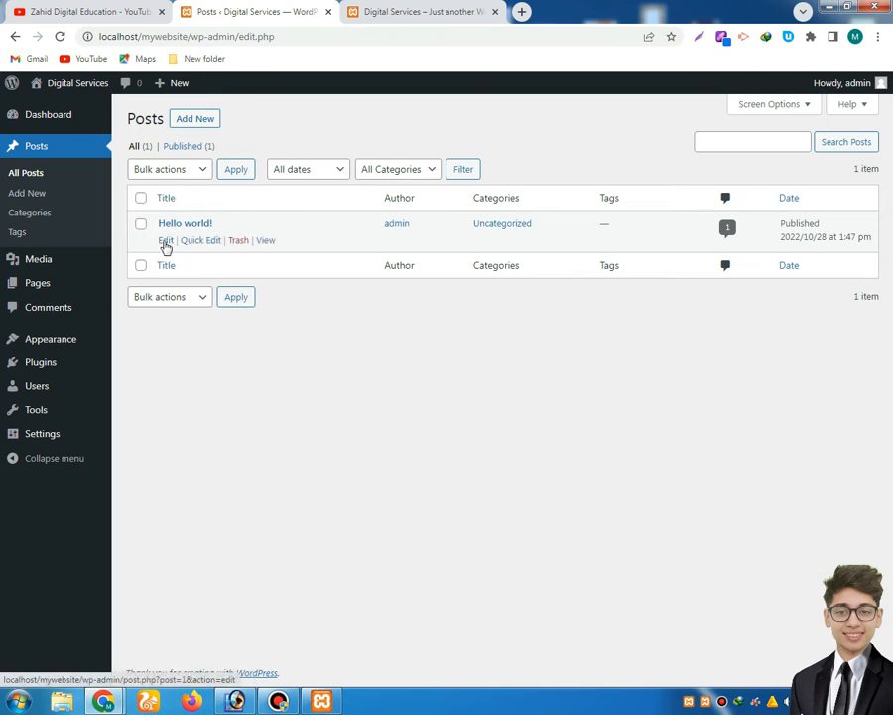
click(166, 241)
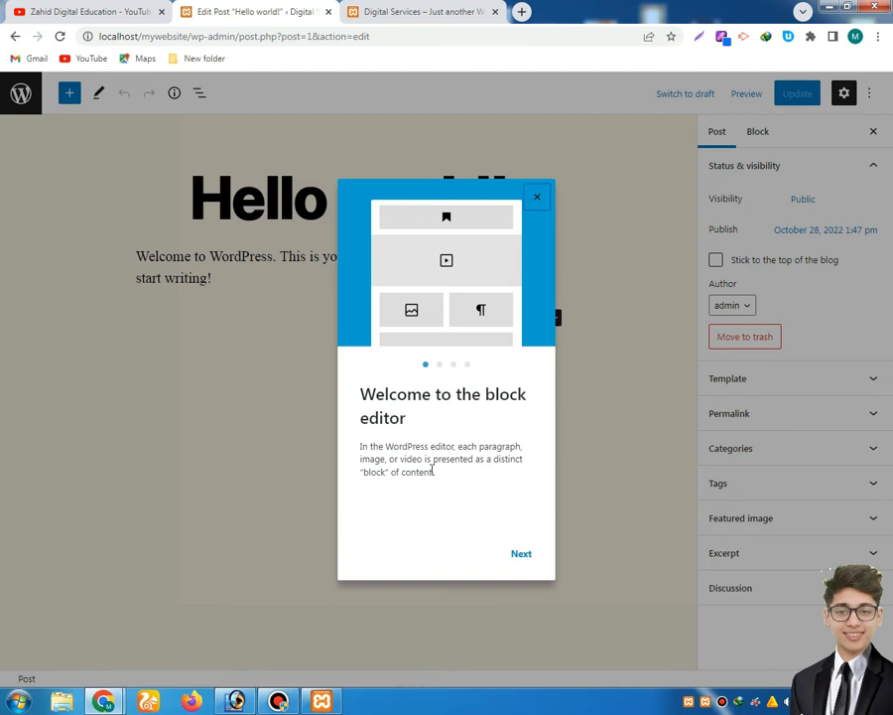
click(535, 200)
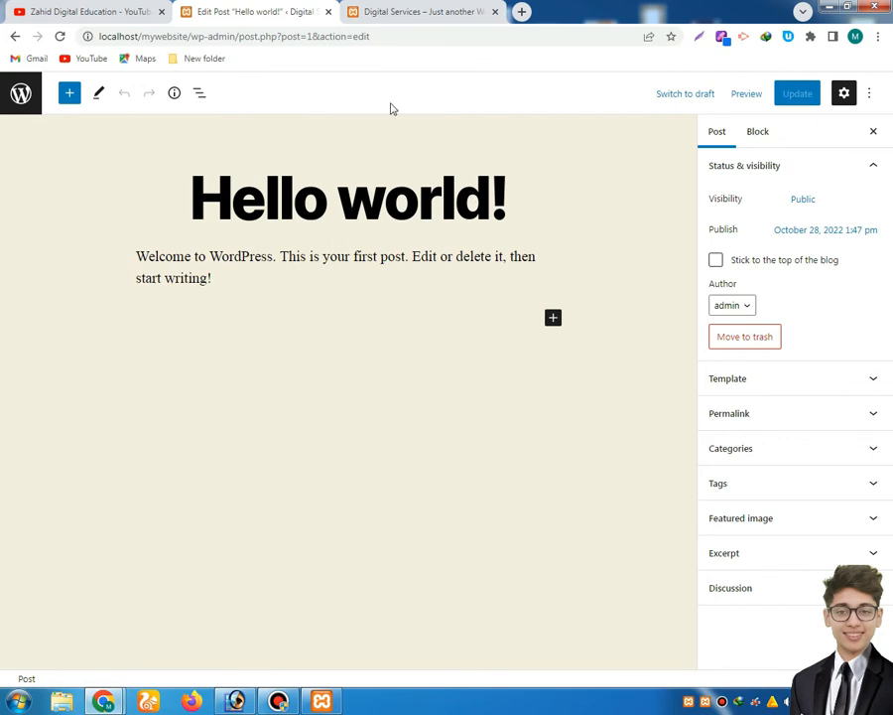
- View the Hello world! post on the site's homepage and return to its block editor
click(407, 13)
scroll(393, 321, up, 4)
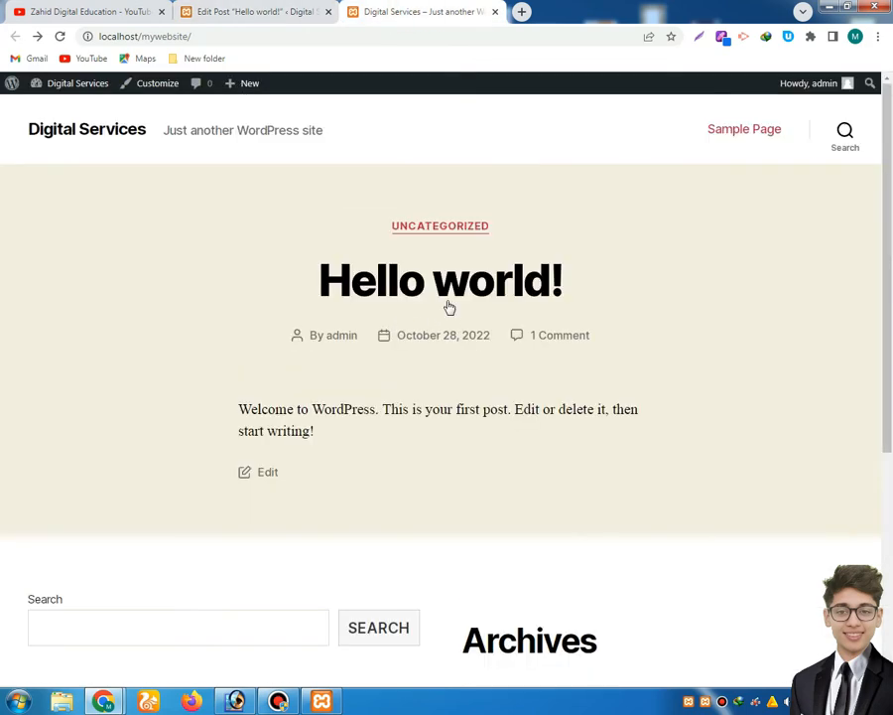
click(248, 11)
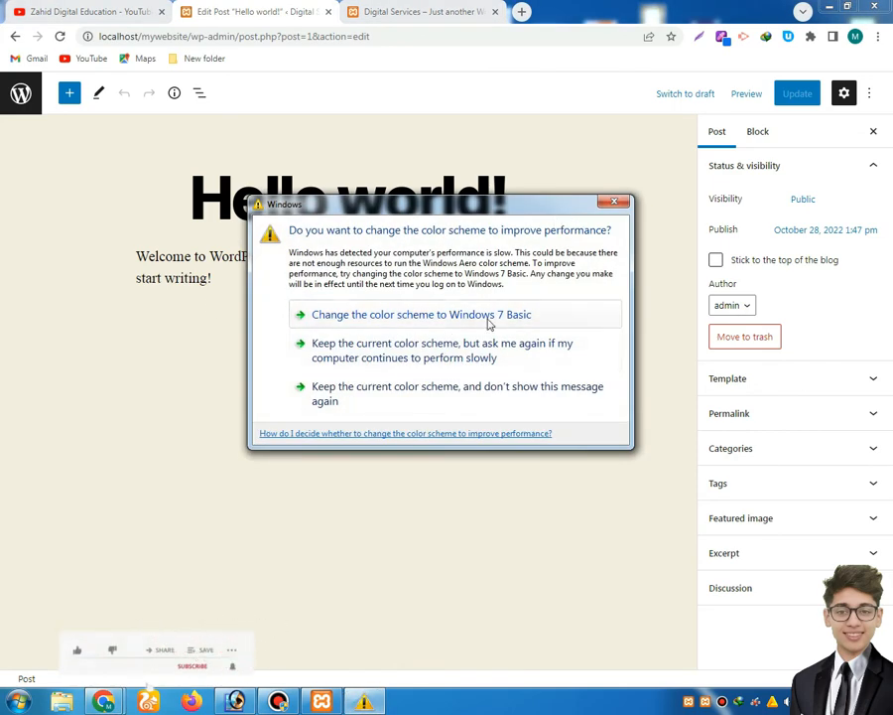
- Accept the Windows 7 Basic color scheme and look at the quick block inserter below the Hello world! post's paragraph
click(486, 315)
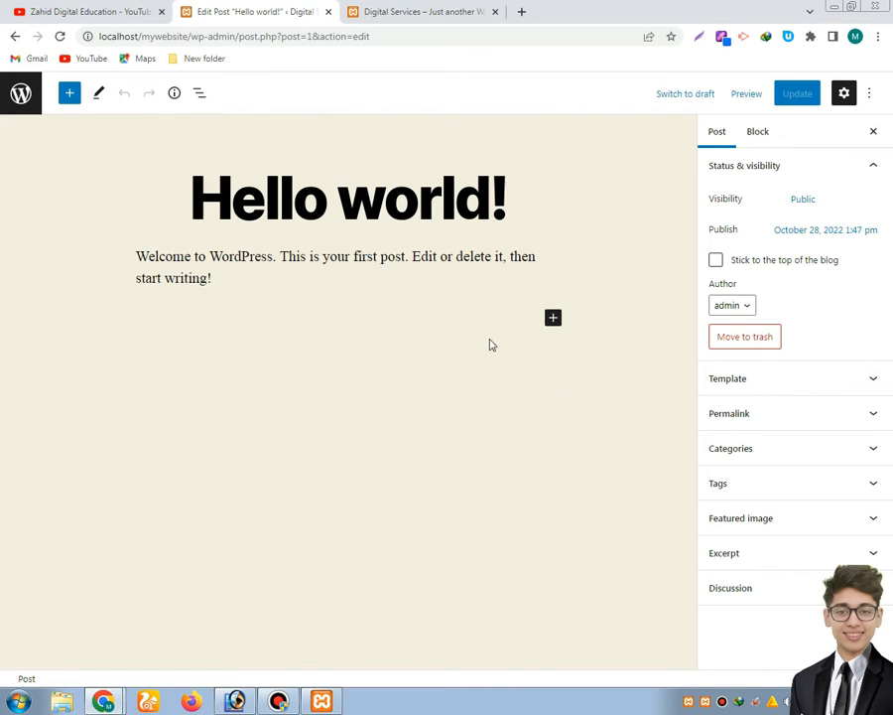
click(553, 319)
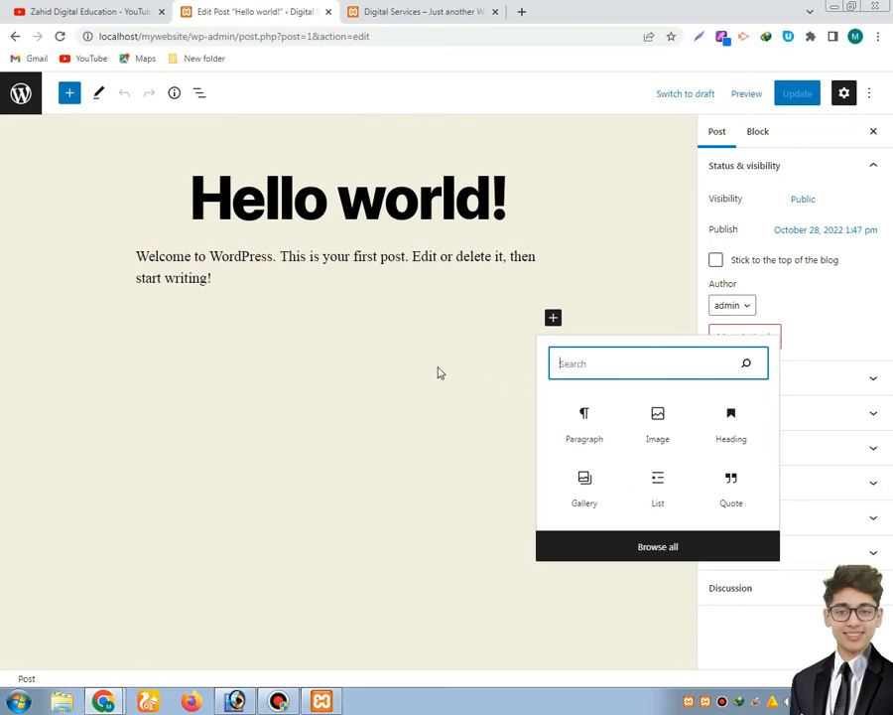
click(265, 412)
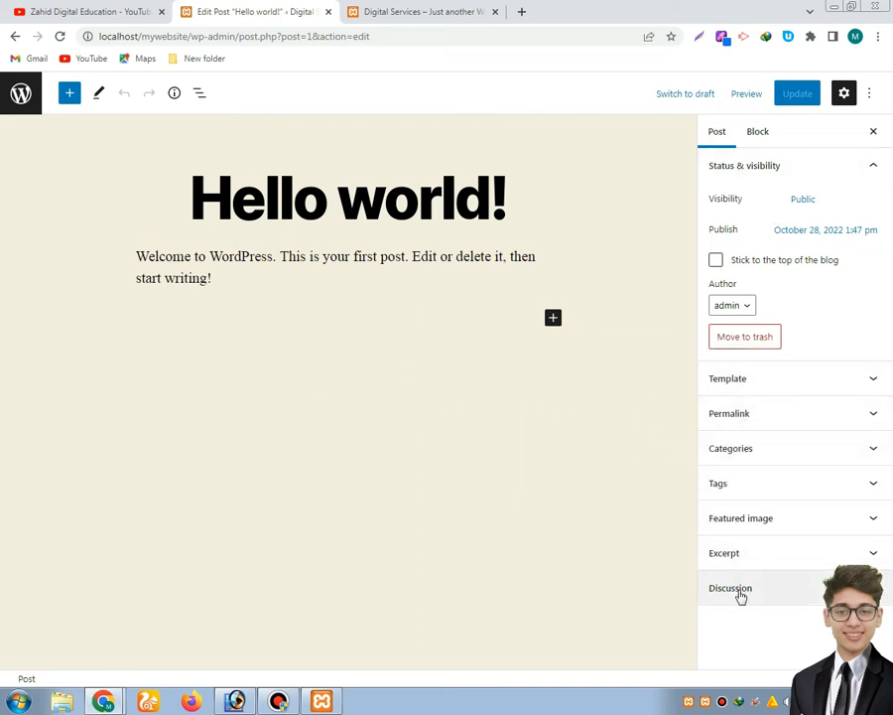
- Move the Hello world! post to the Trash from the posts list and check the reloaded site homepage
click(15, 36)
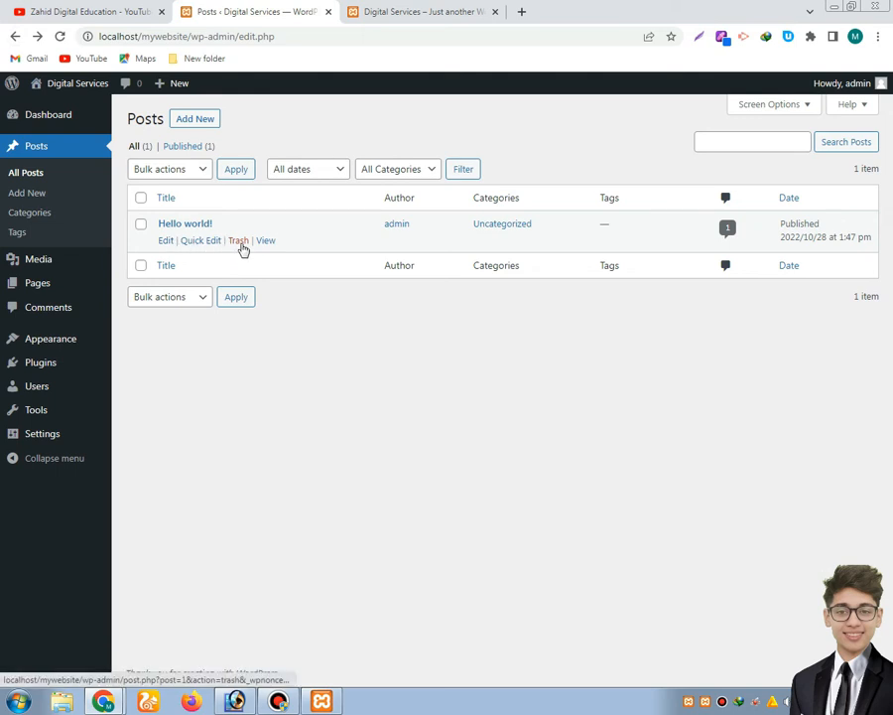
click(240, 242)
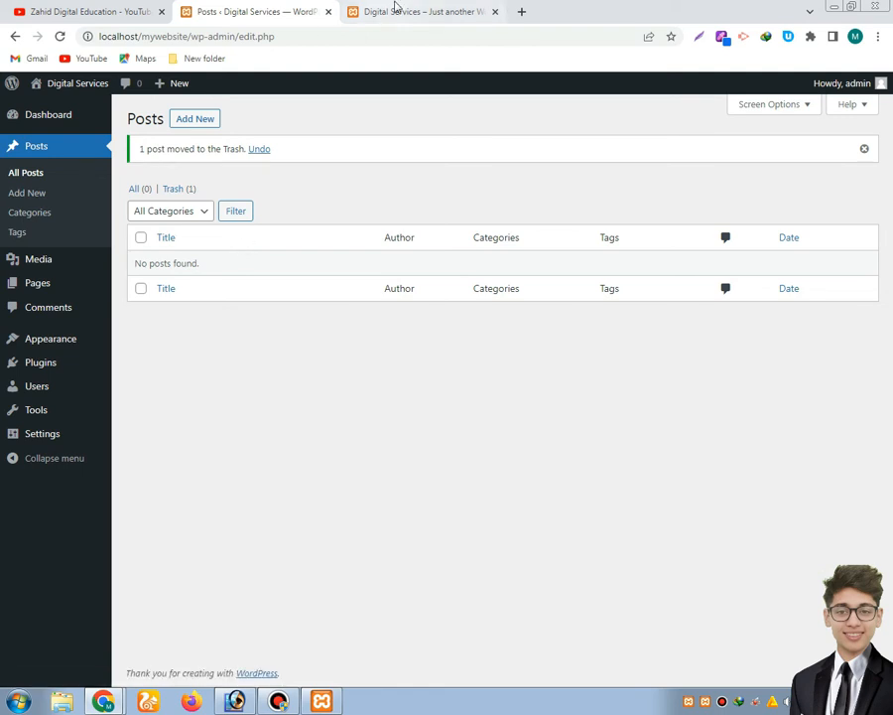
click(397, 10)
click(59, 37)
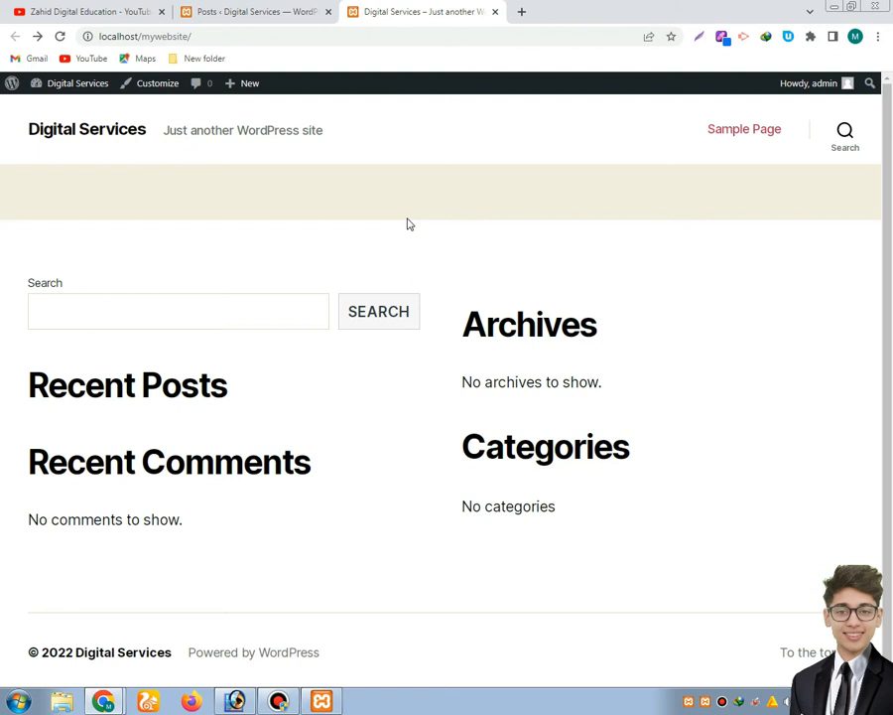
click(290, 10)
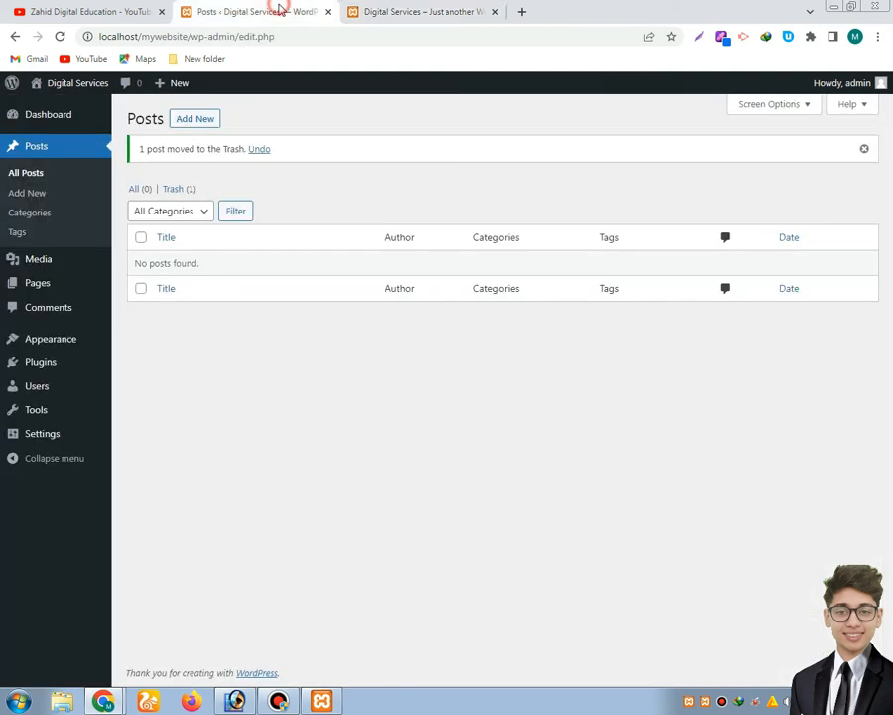
- Restore the Hello world! post from the Trash and return to the list of all posts
click(179, 189)
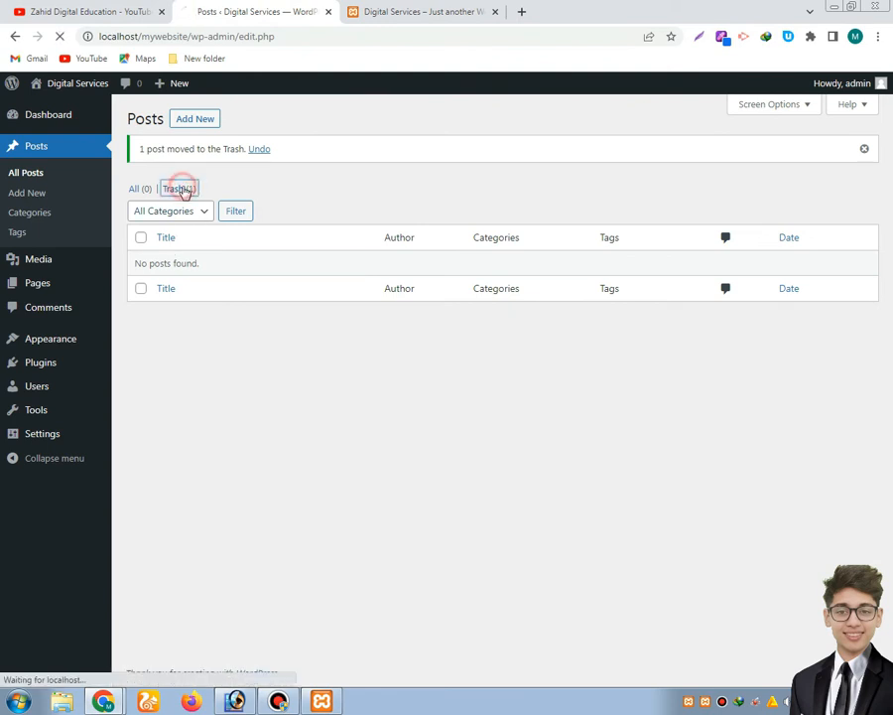
mouse_move(295, 250)
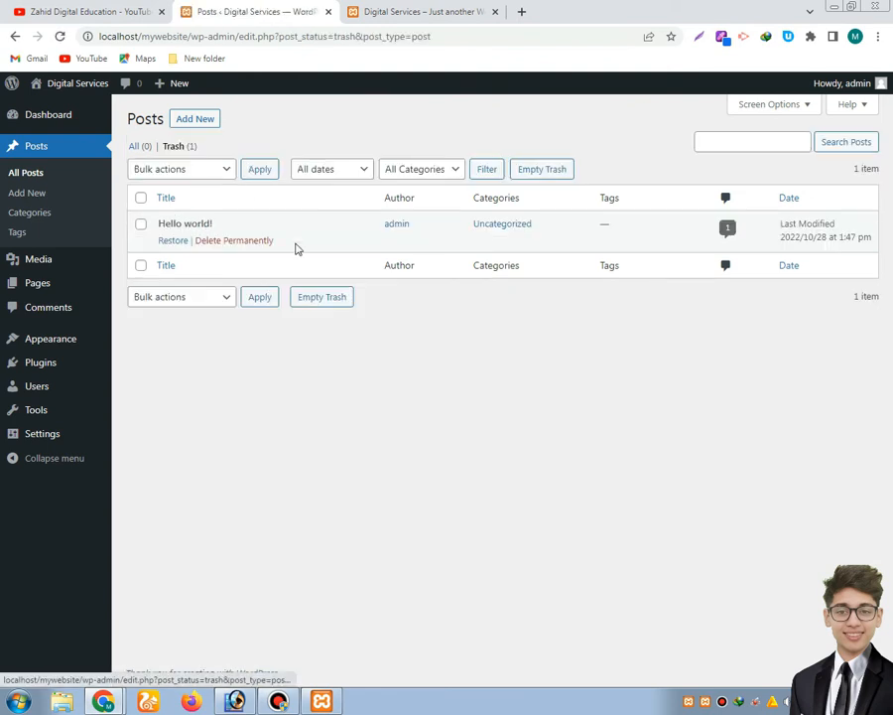
click(172, 241)
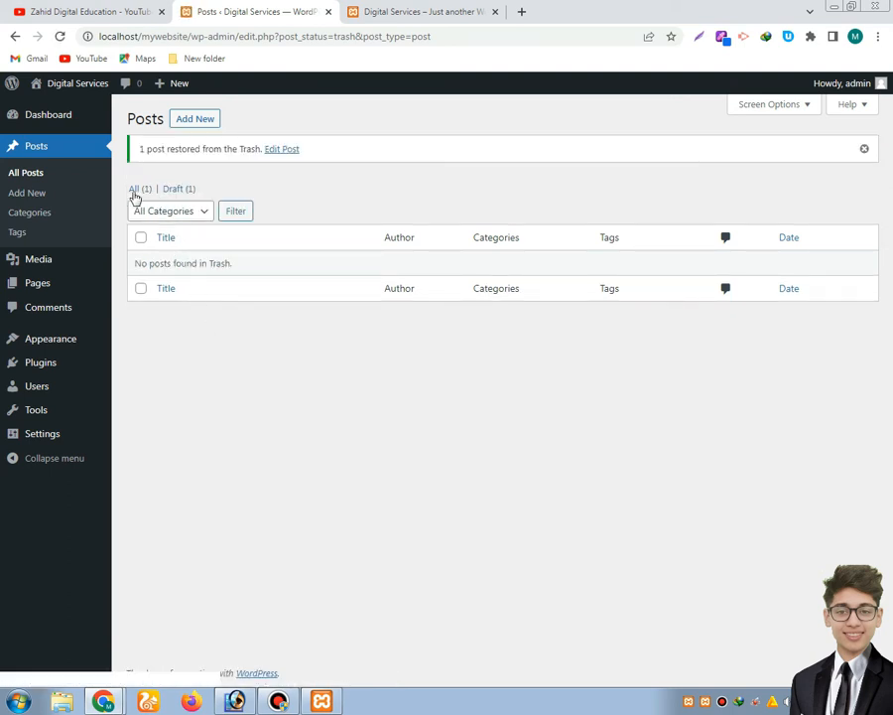
click(142, 190)
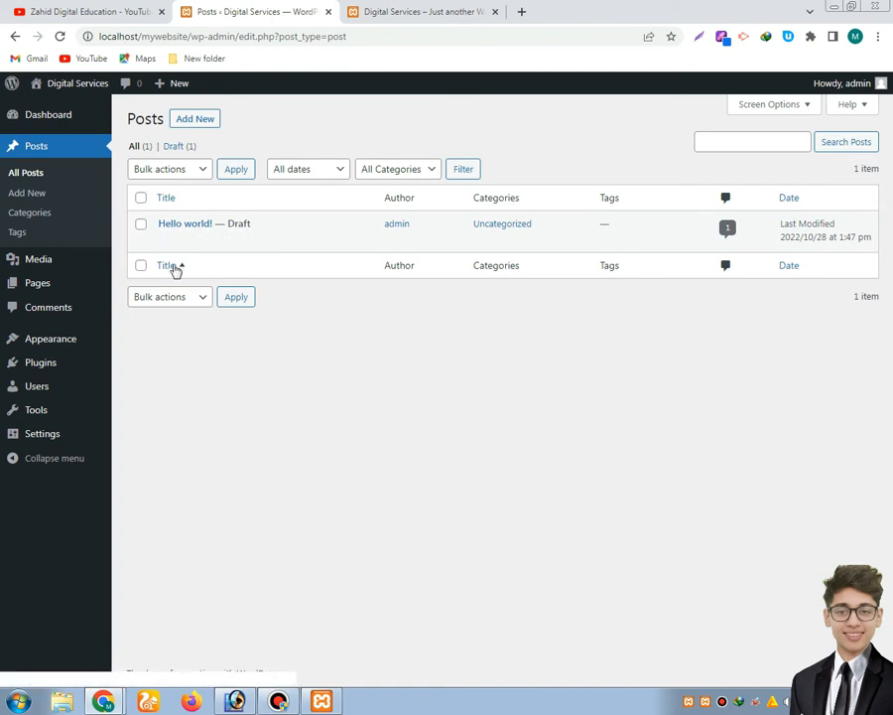
- Move the Hello world! draft to the Trash and undo the move
mouse_move(169, 240)
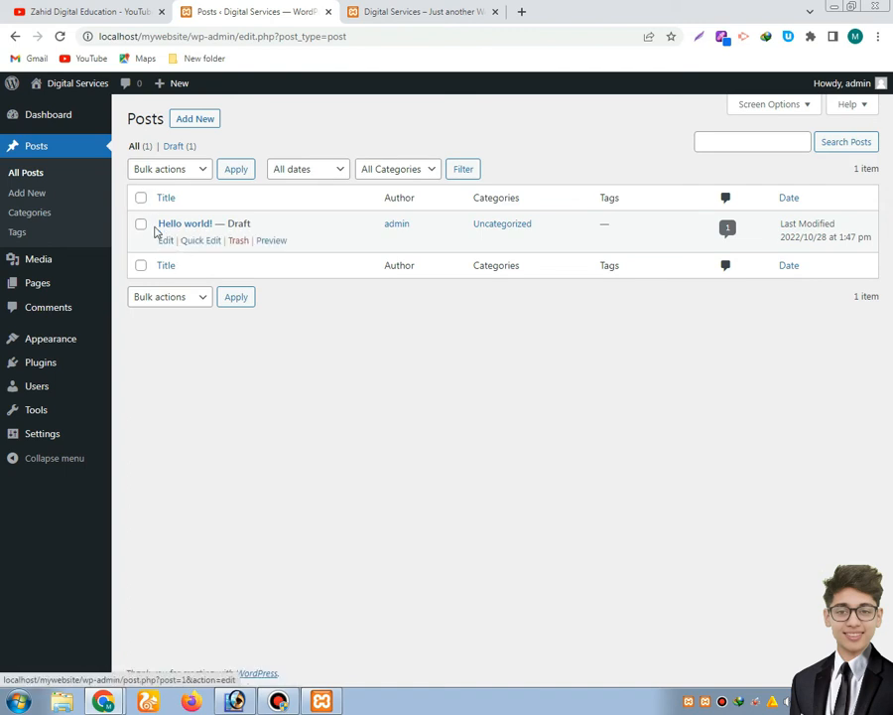
click(237, 242)
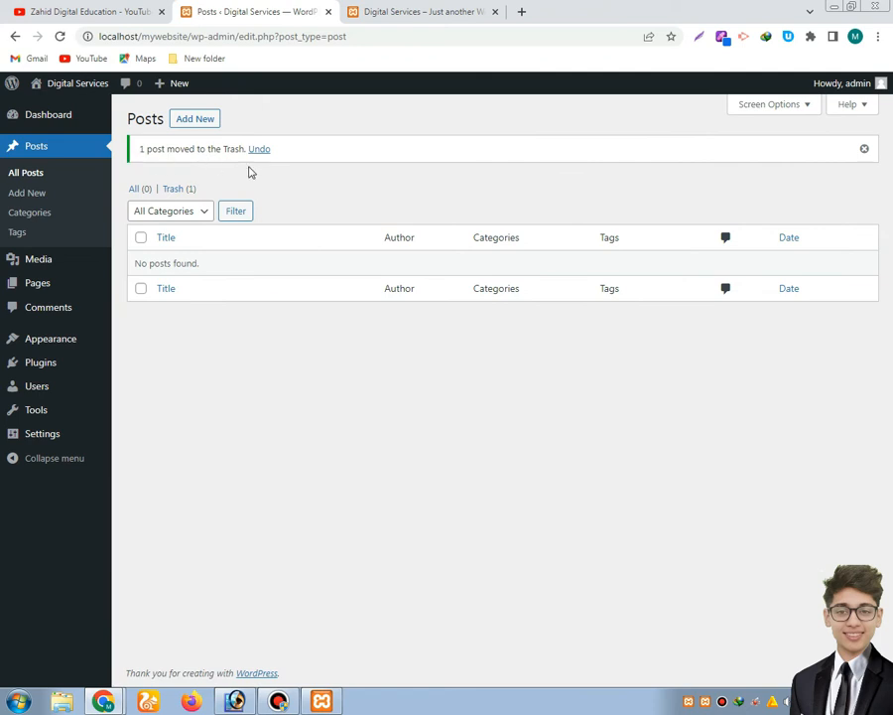
click(259, 150)
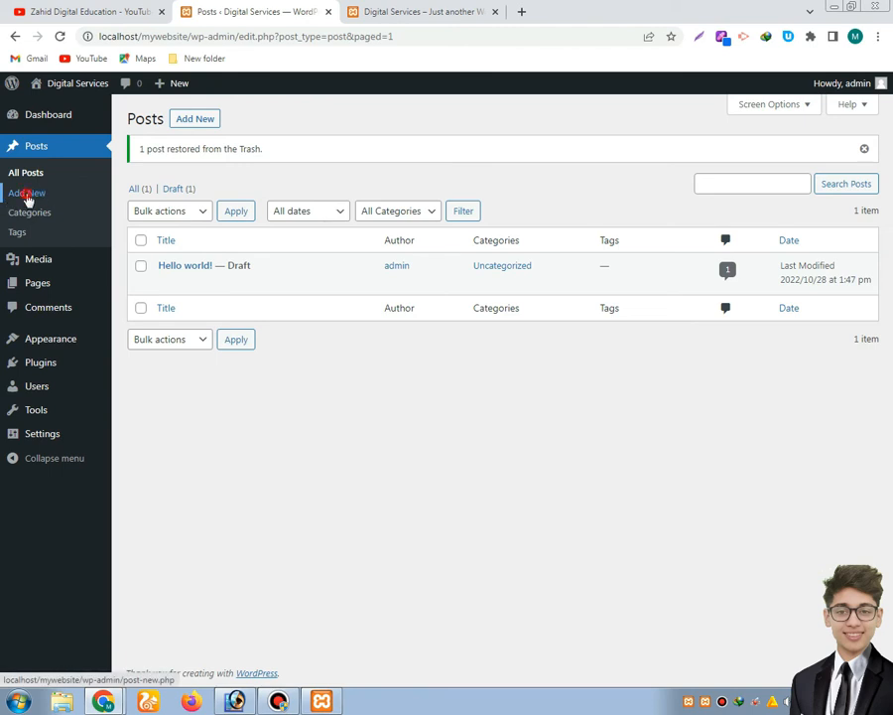
- View the empty editor for adding a new post and return to the posts list
click(28, 195)
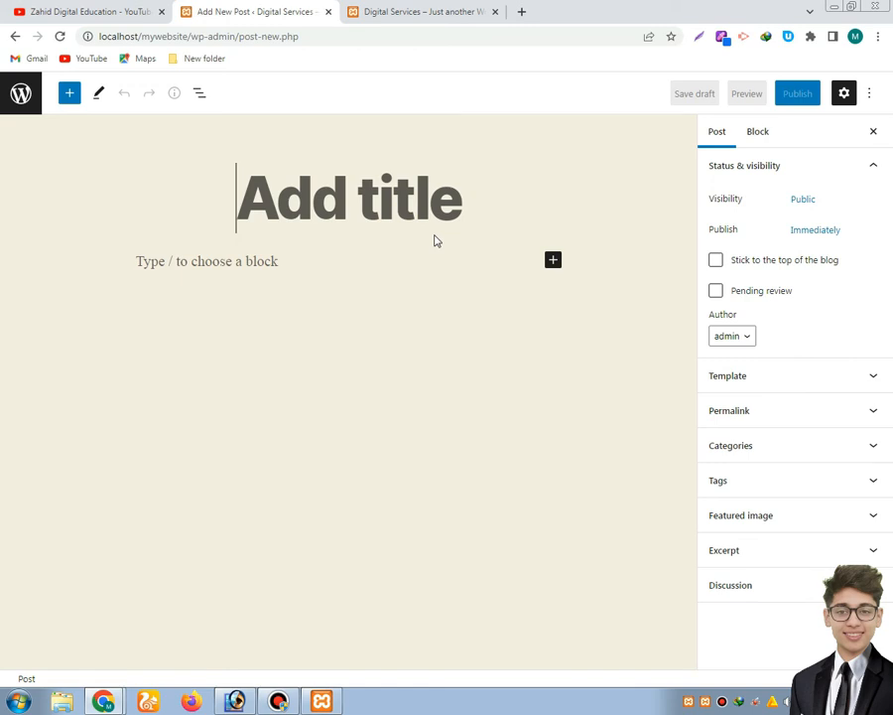
click(16, 37)
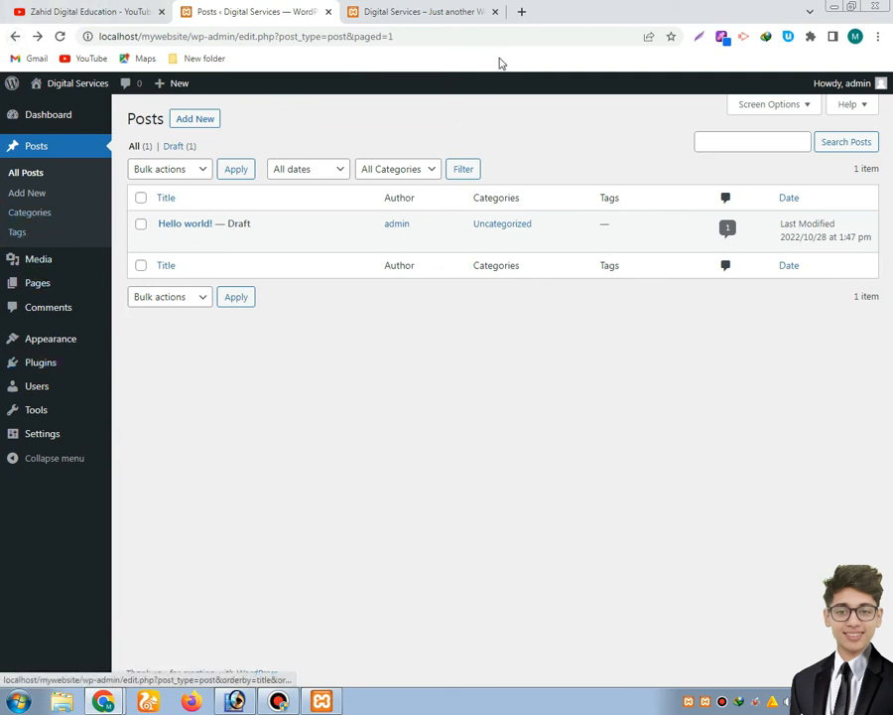
- Search Google for "ashoping" in a new browser tab
click(521, 12)
click(362, 37)
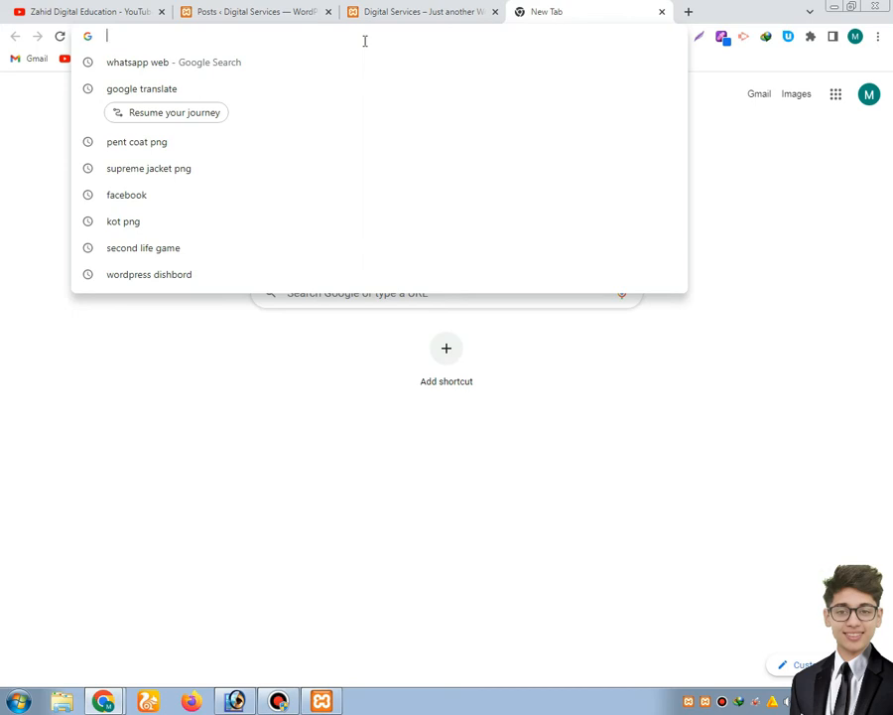
text(a)
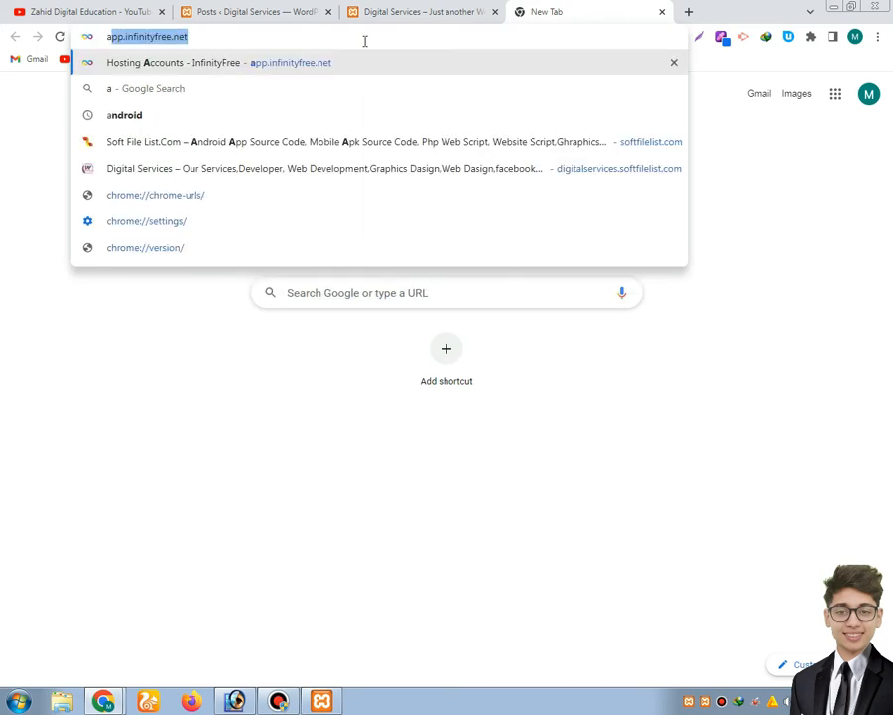
key(BackSpace)
text(sh)
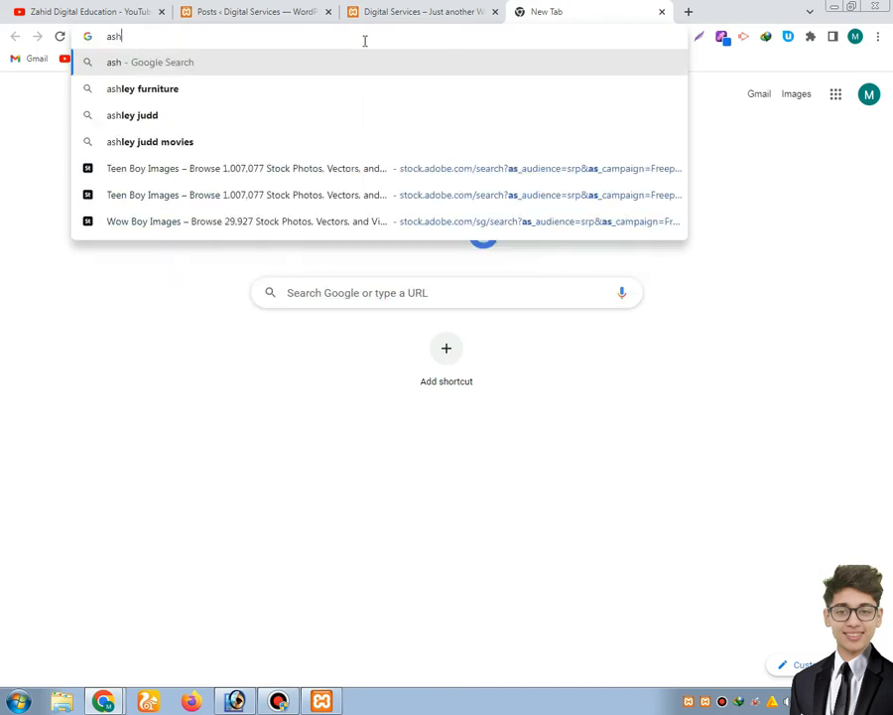
text(oping)
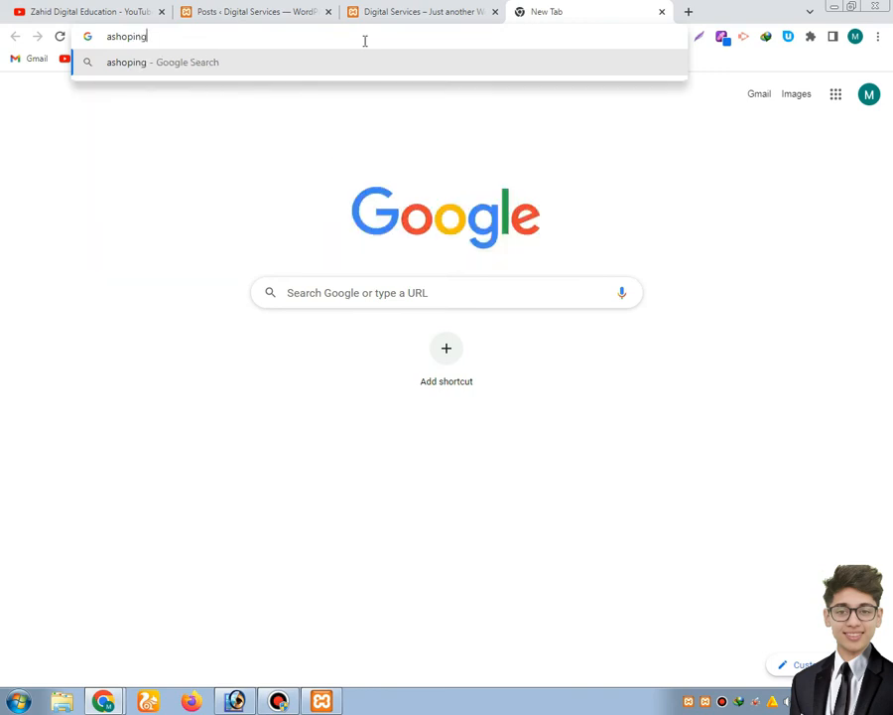
key(Return)
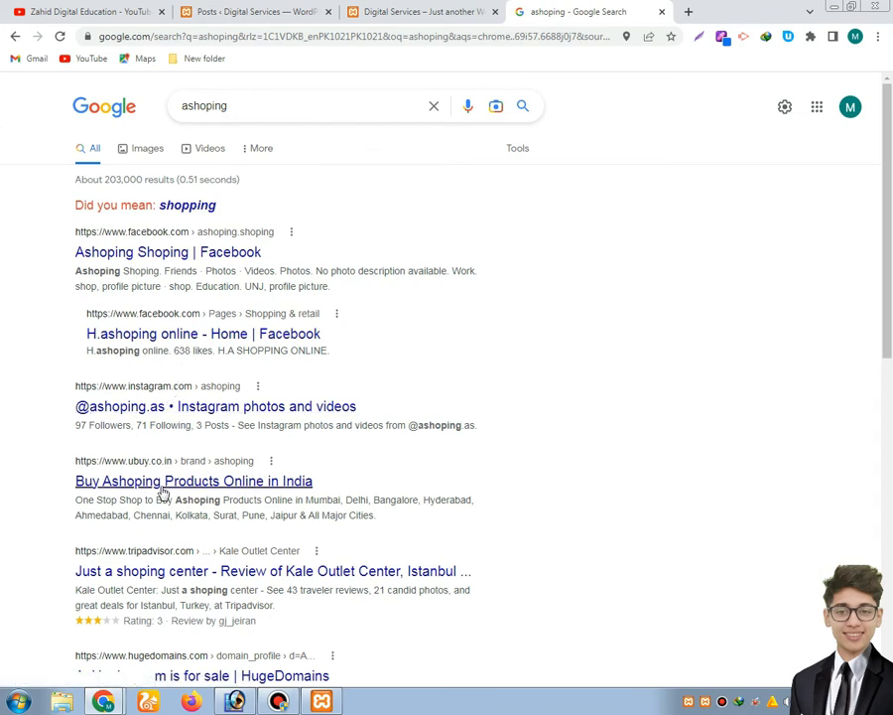
- View the ubuy.co.in result for buying Ashoping products online in India and return to the search results
click(193, 485)
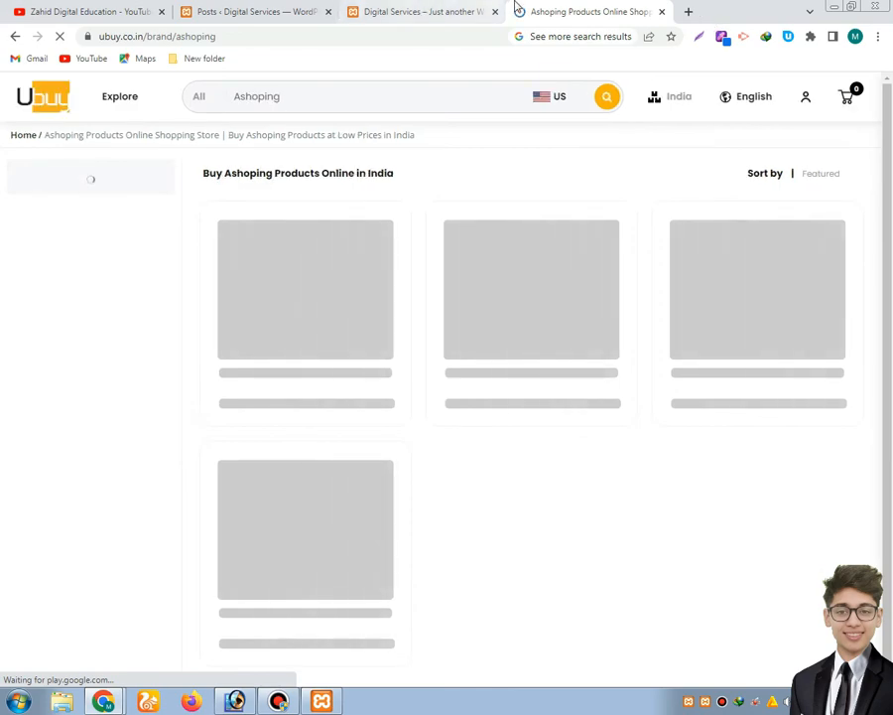
mouse_move(562, 3)
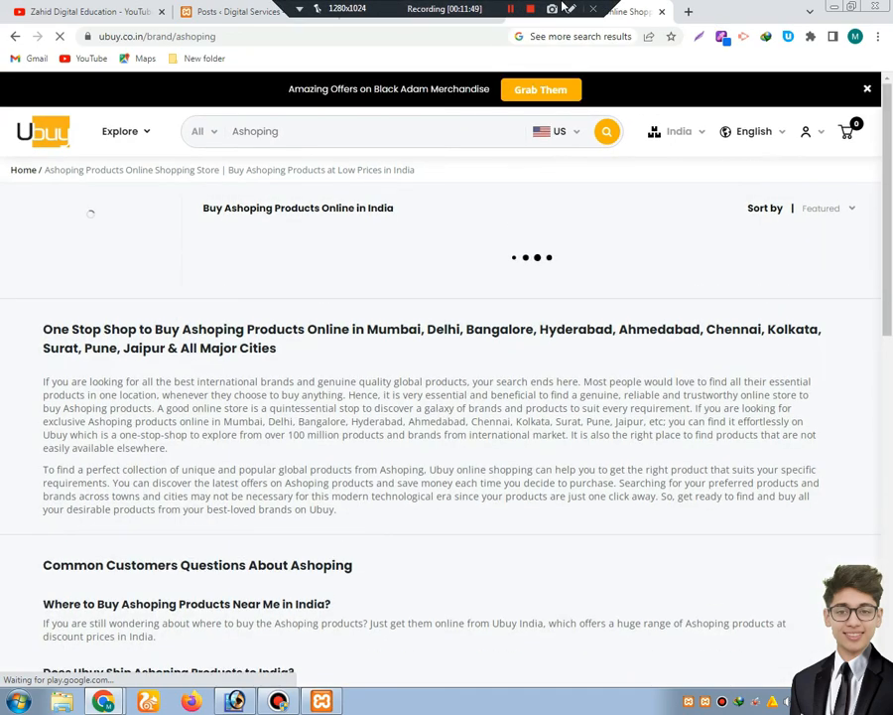
scroll(267, 286, down, 1)
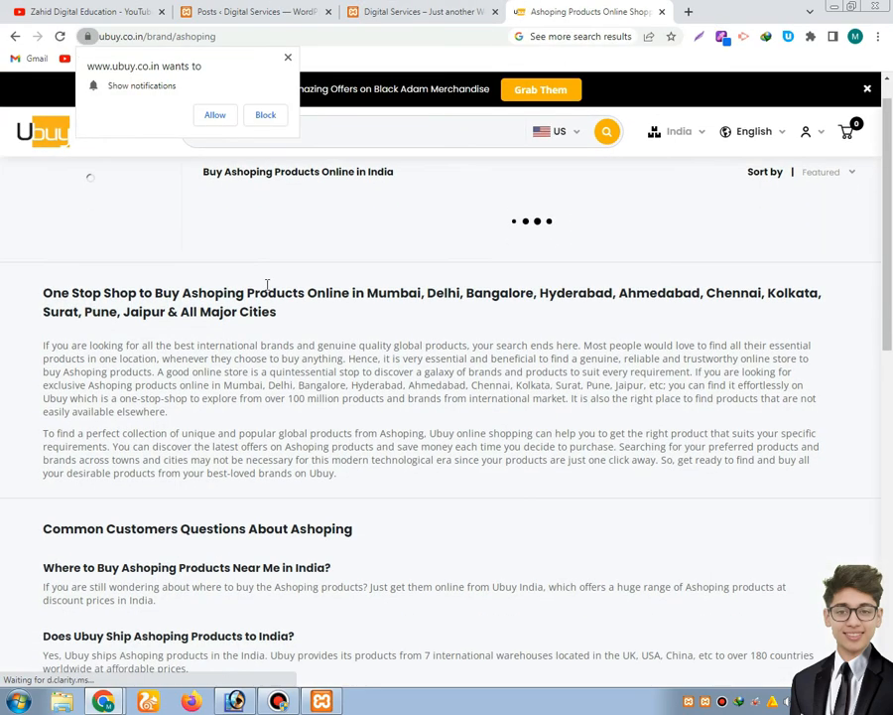
click(14, 37)
- View the Wish result for women's flat canvas shoes, accepting its cookies, examine the shop's category menu, and close the browser tab
scroll(260, 290, down, 3)
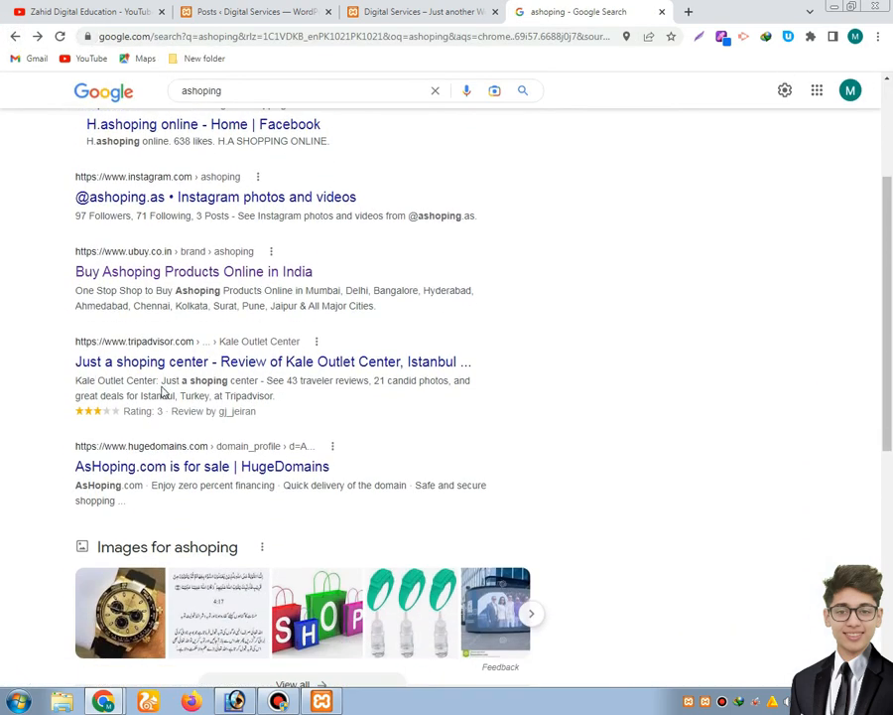
scroll(163, 387, down, 3)
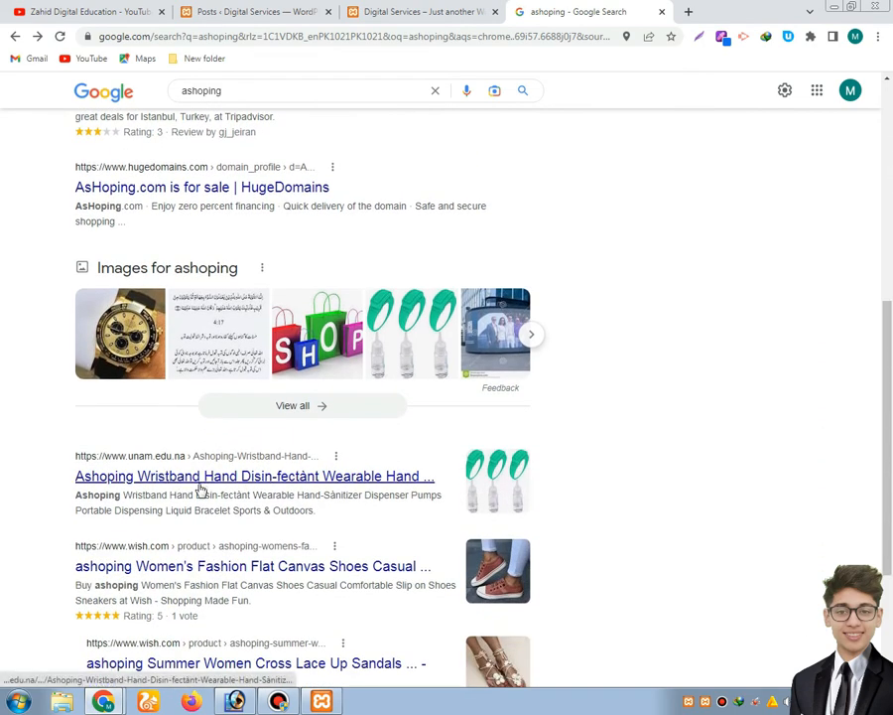
click(219, 572)
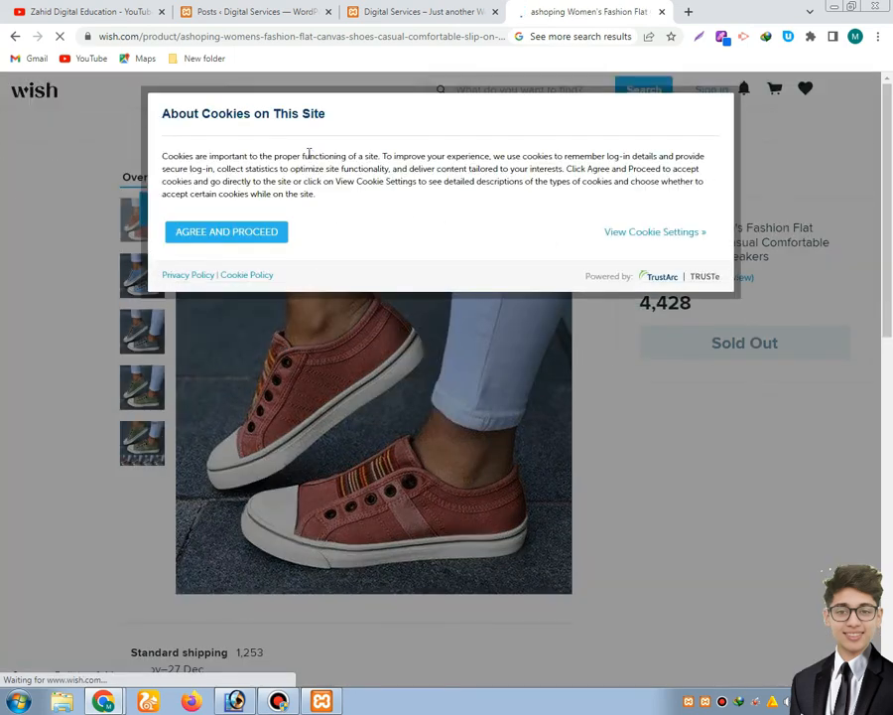
click(227, 234)
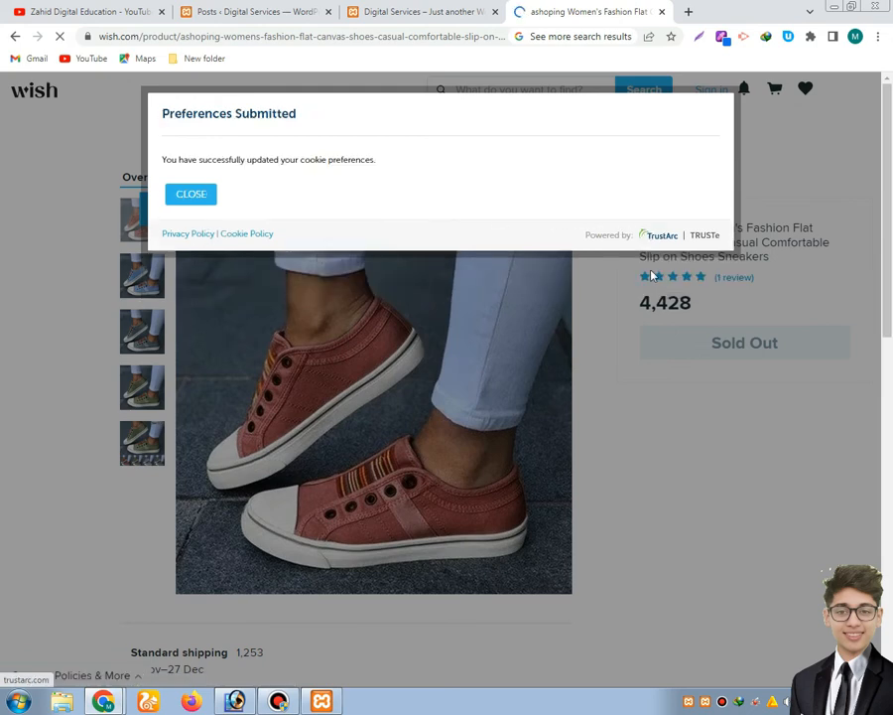
click(179, 197)
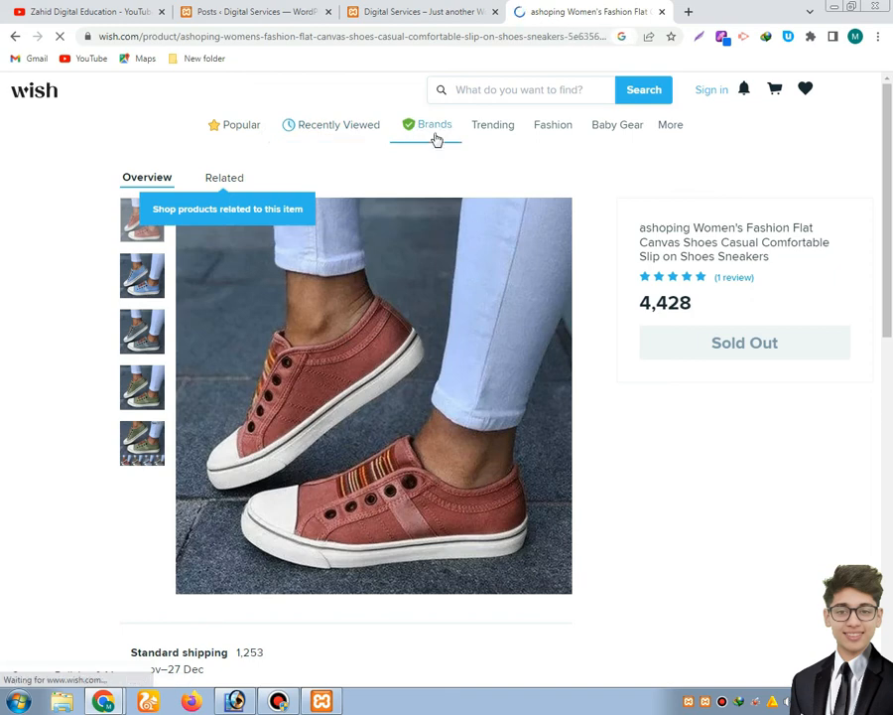
mouse_move(582, 126)
mouse_move(497, 135)
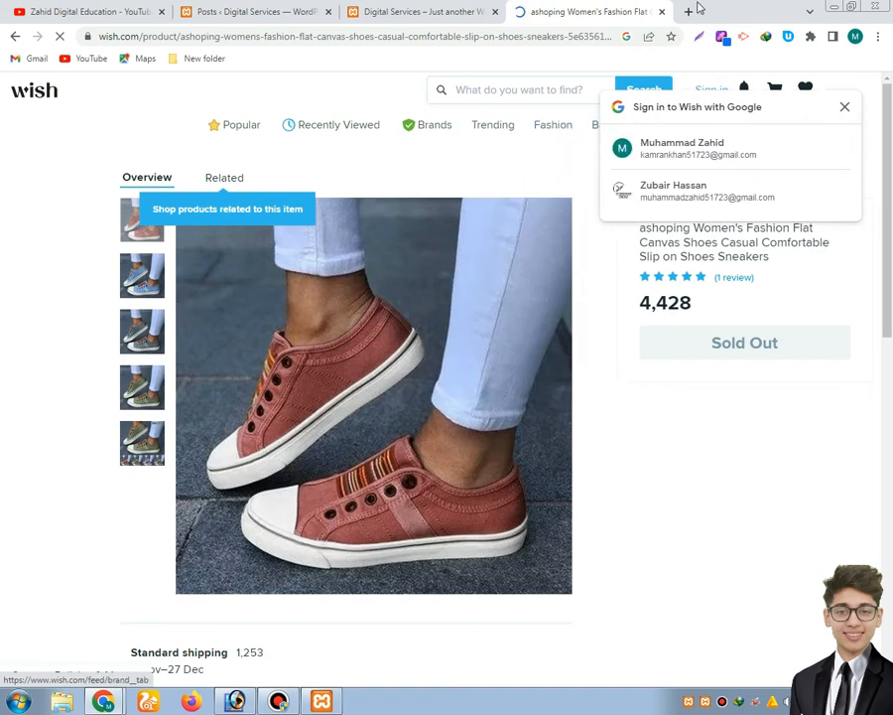
click(662, 12)
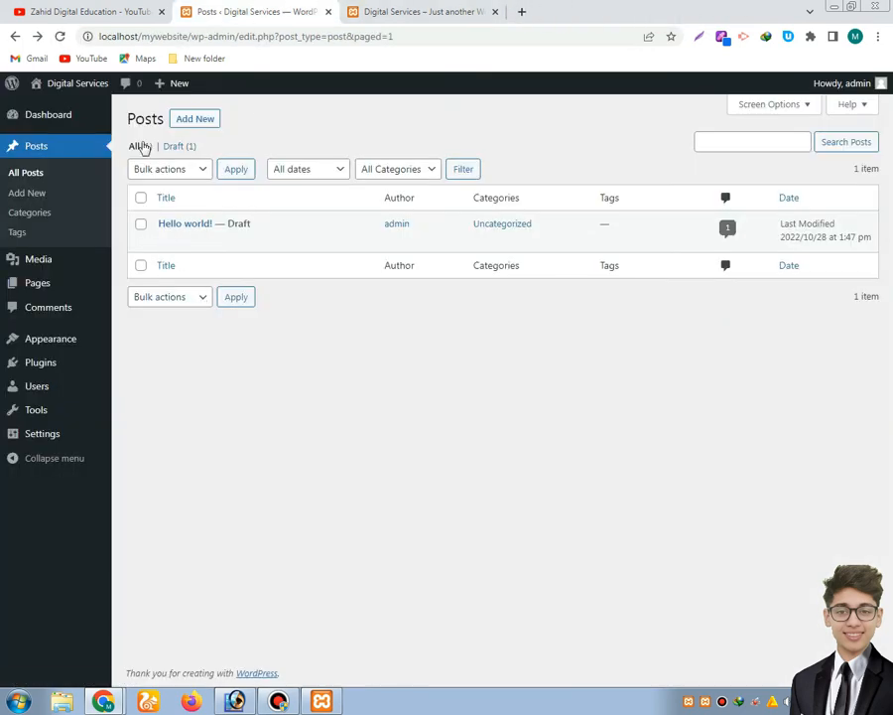
- View the Tags page for posts and open the list of all pages
click(15, 238)
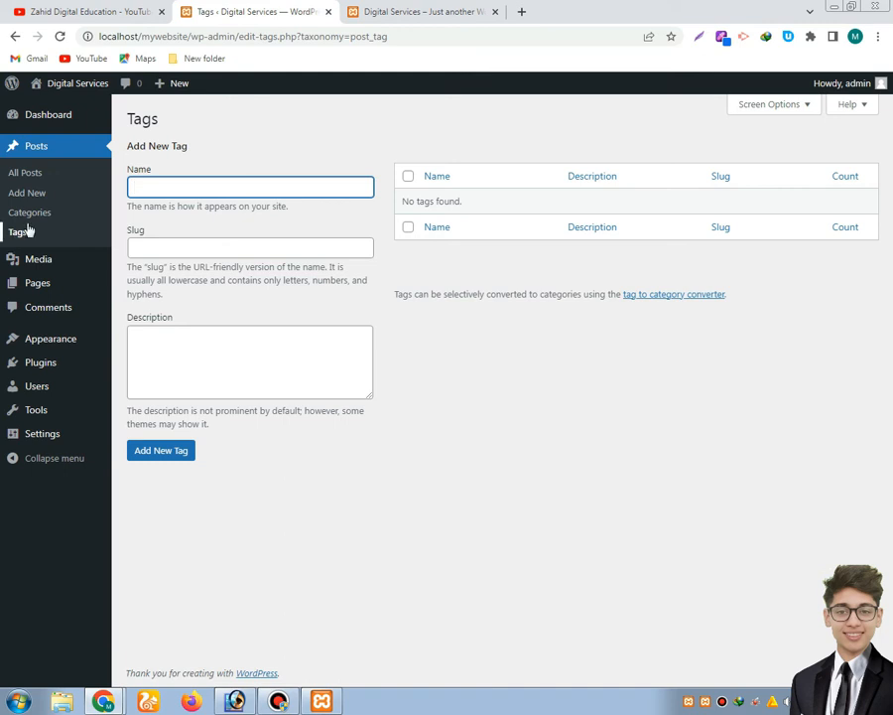
mouse_move(38, 266)
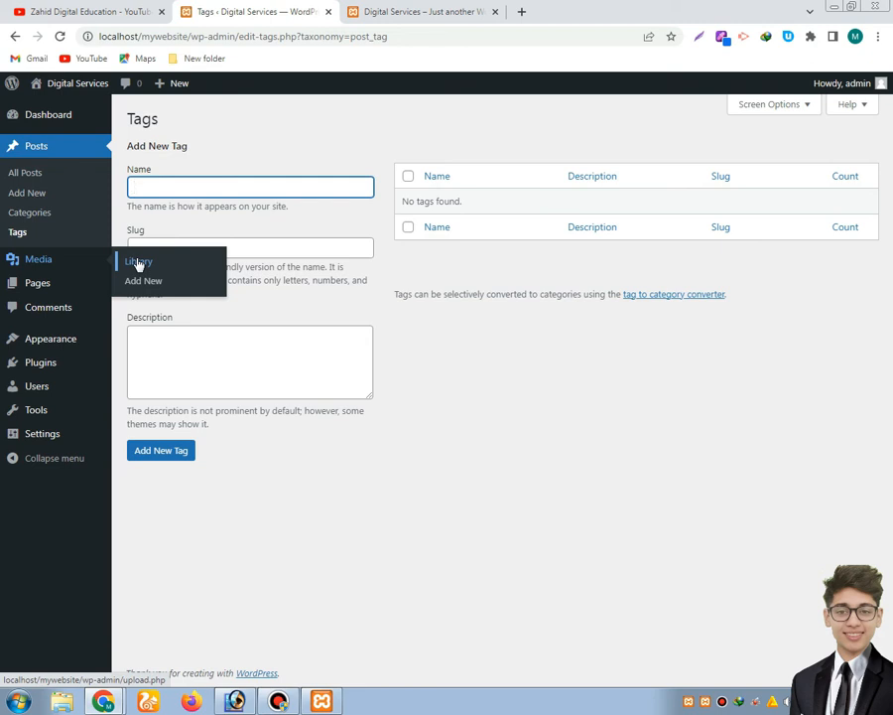
mouse_move(51, 290)
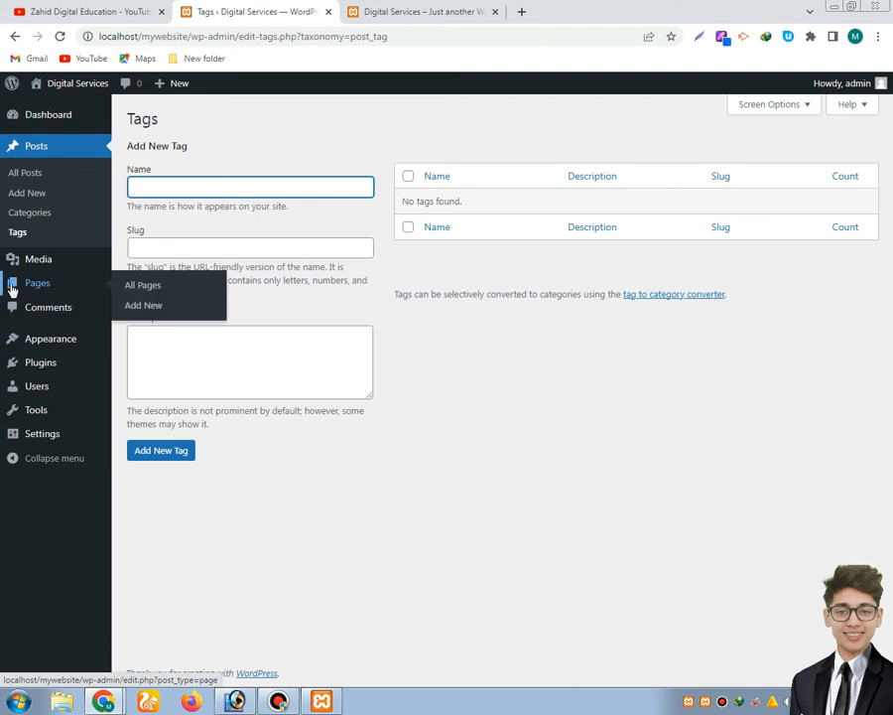
click(148, 291)
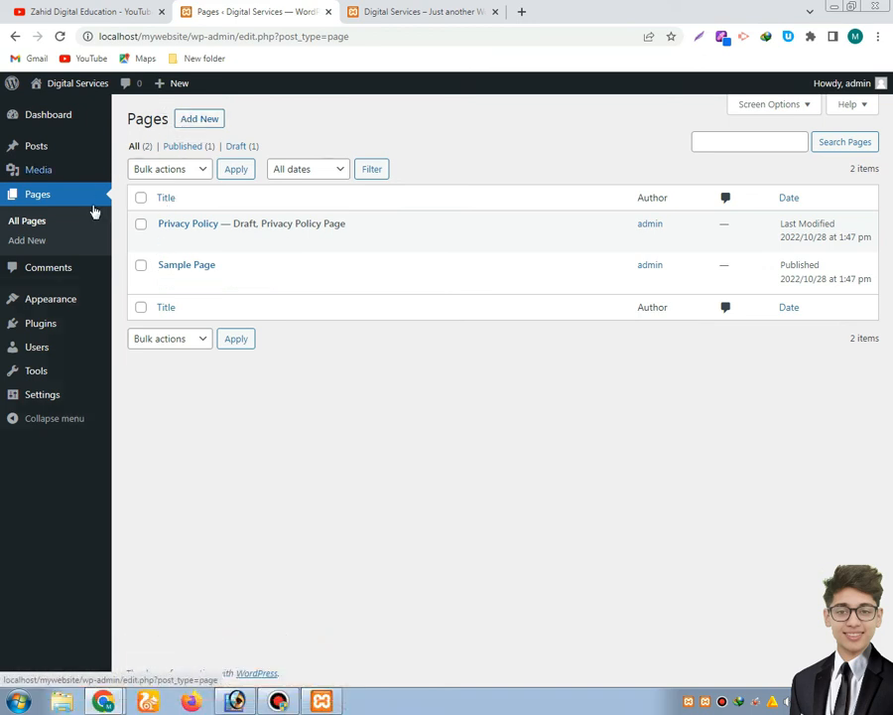
- Open the Comments page, view the Appearance options, and check the live Digital Services site before returning to the comments
click(32, 267)
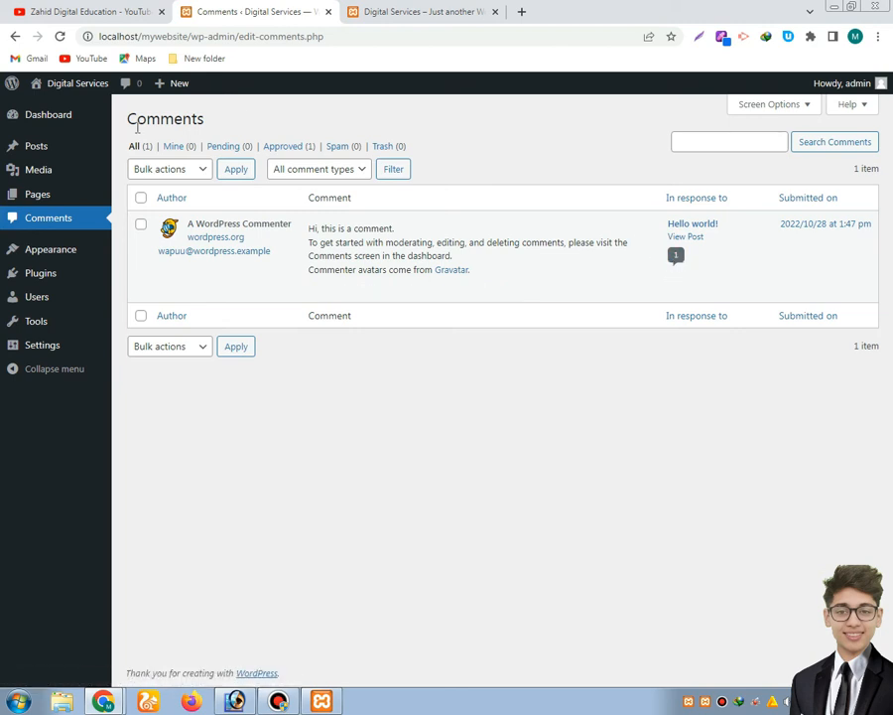
mouse_move(36, 248)
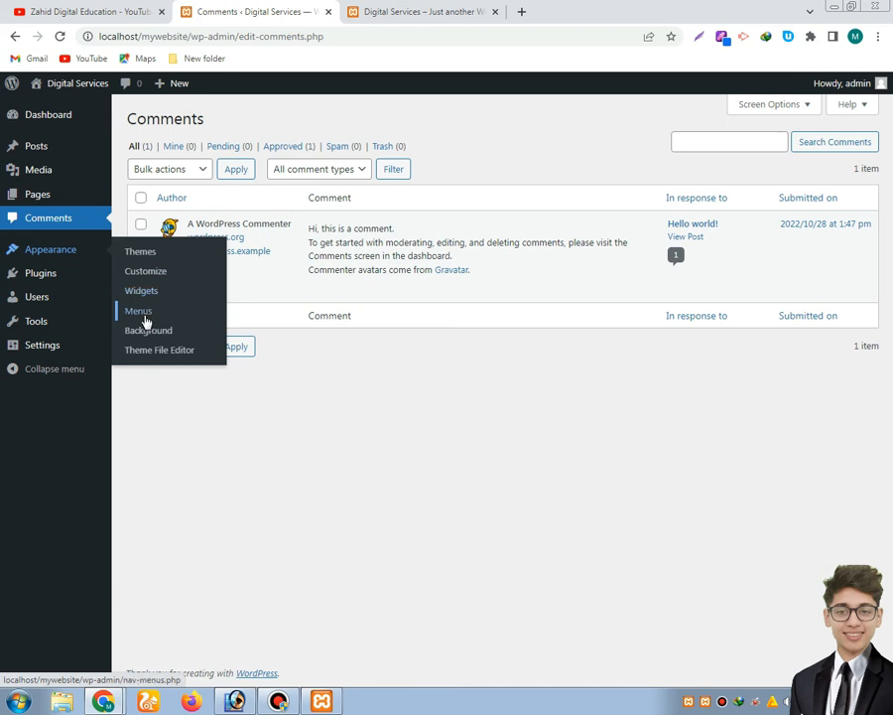
click(440, 11)
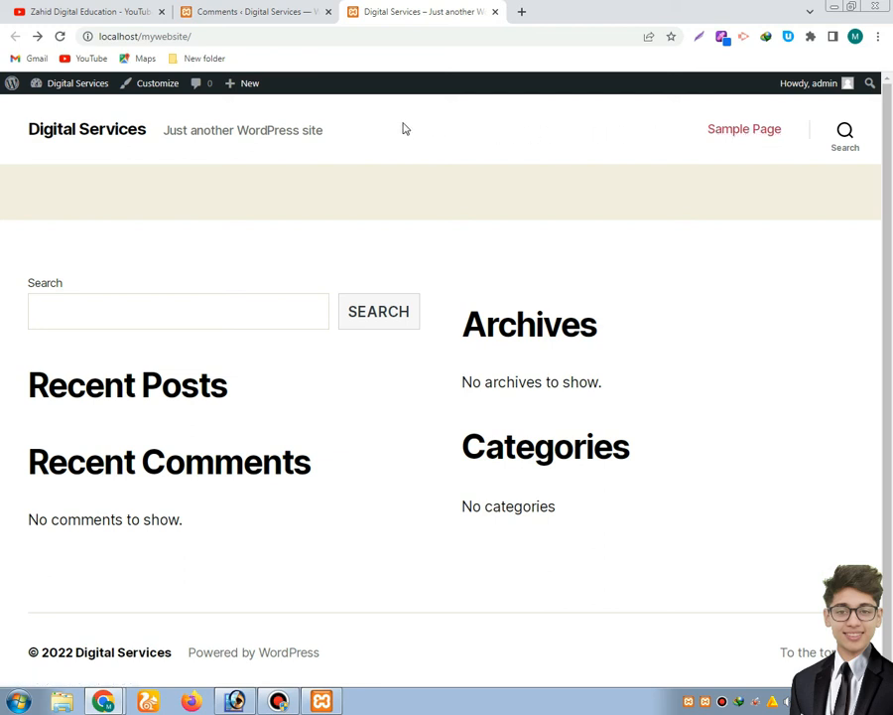
click(205, 13)
- Examine the options offered under Plugins, Users, Tools and Settings without opening any of them
mouse_move(40, 285)
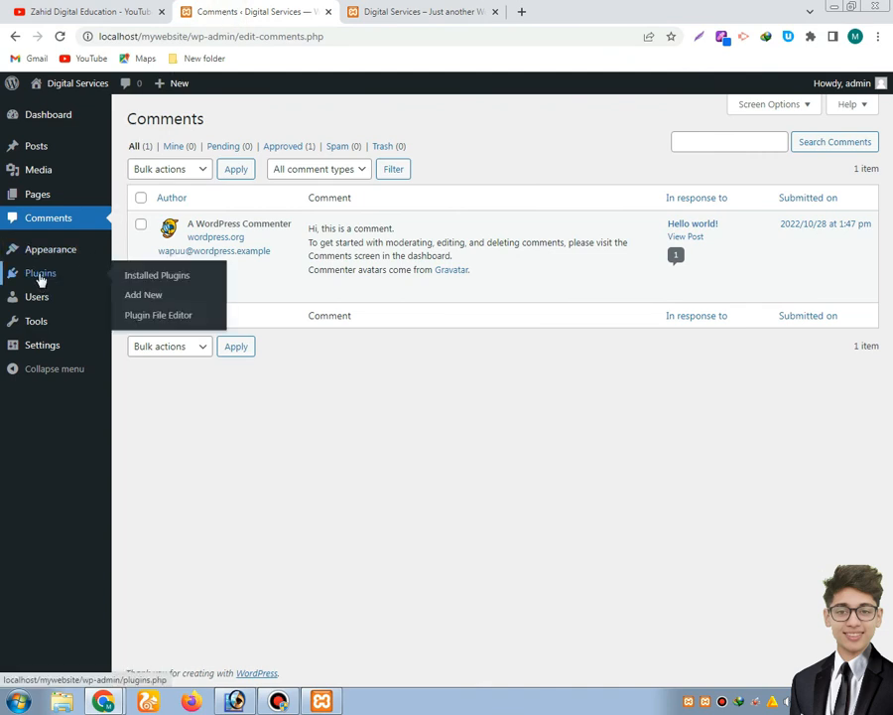
mouse_move(71, 258)
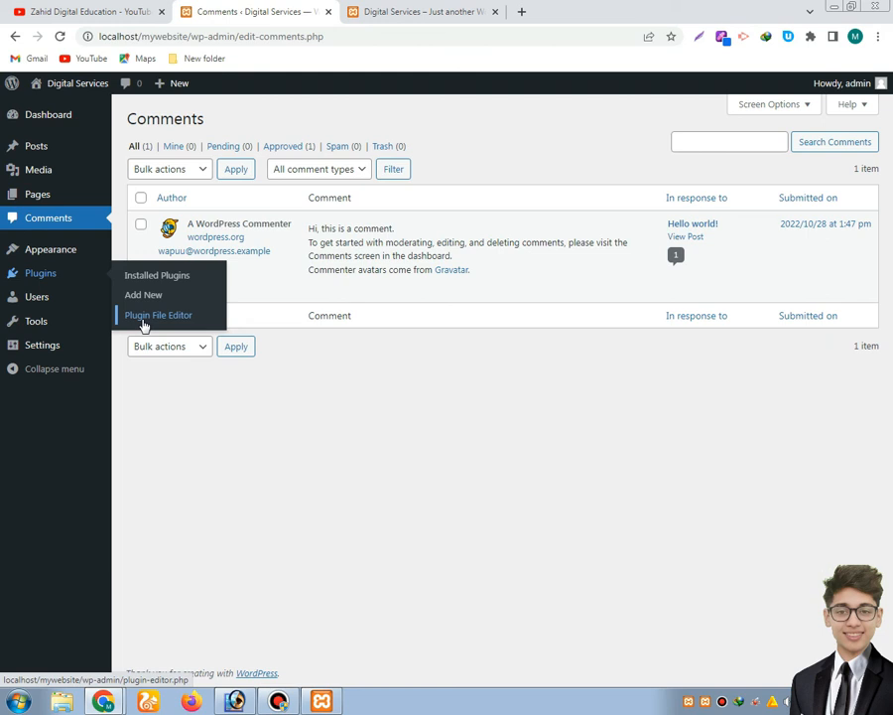
mouse_move(30, 306)
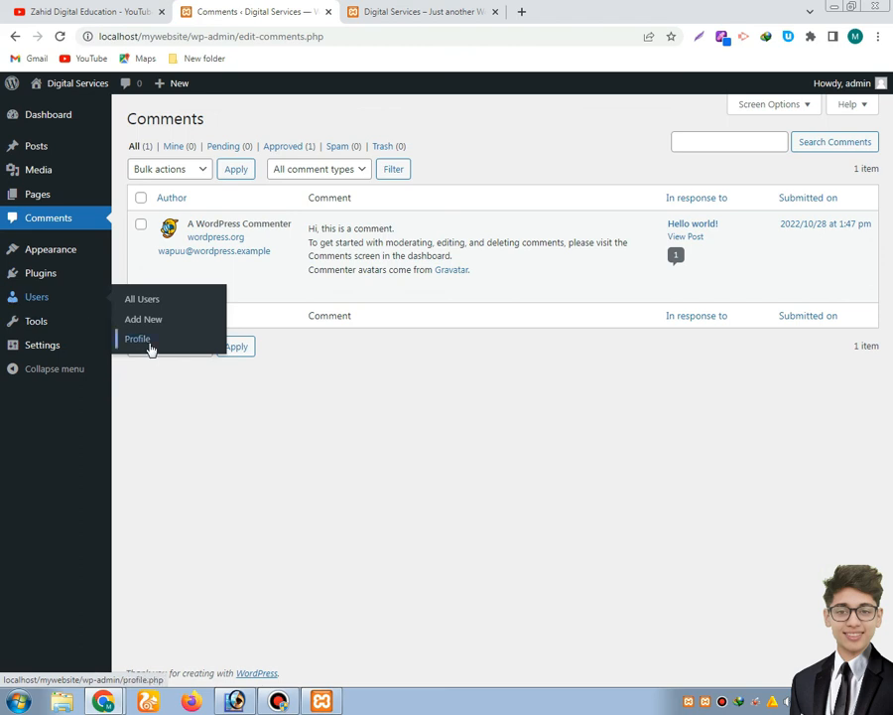
mouse_move(36, 327)
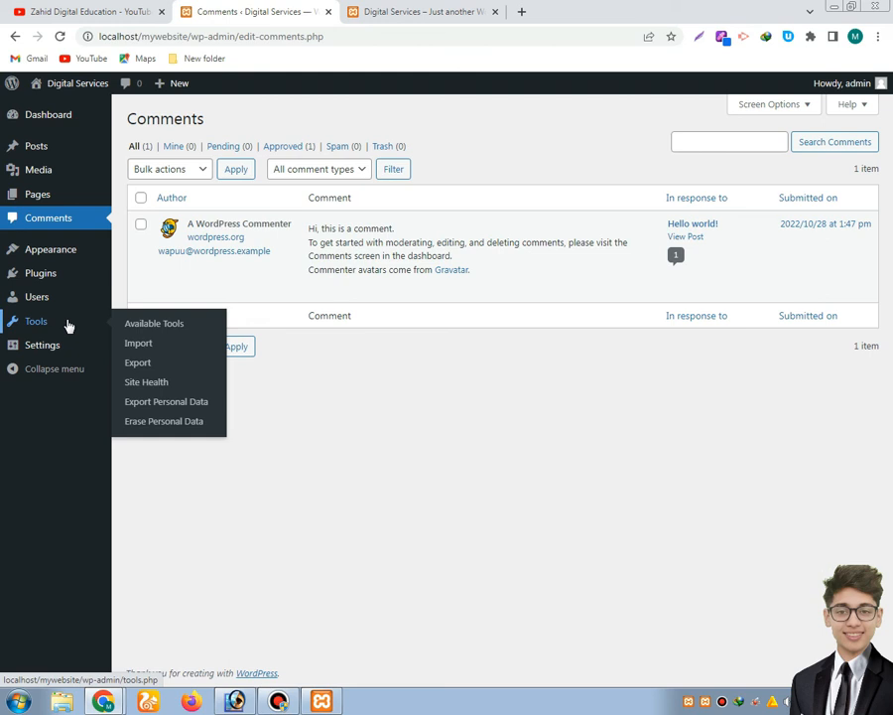
mouse_move(54, 347)
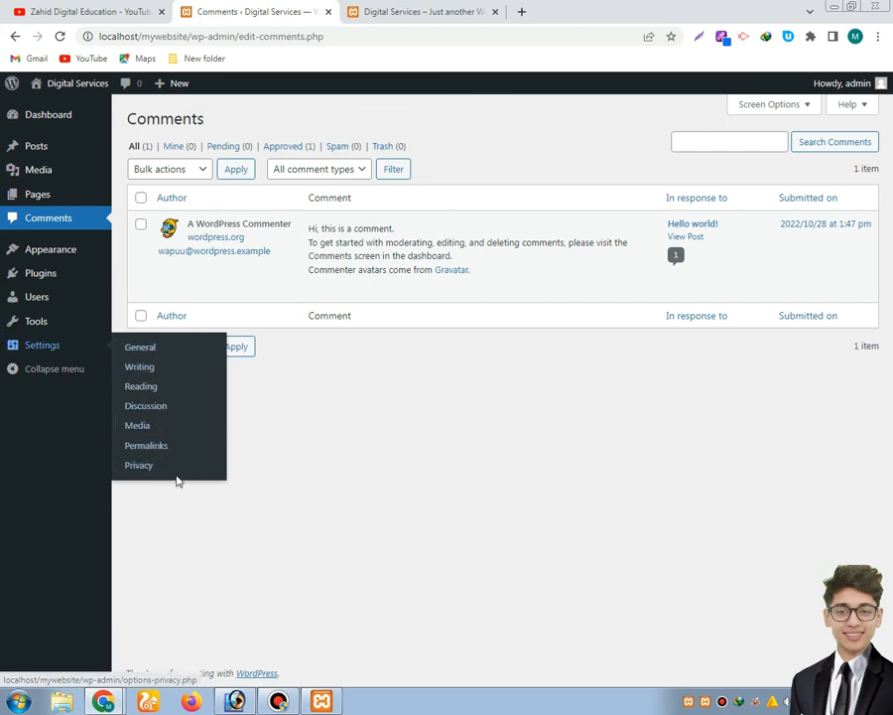
- Collapse and expand the admin navigation menu several times, leaving it expanded
click(14, 369)
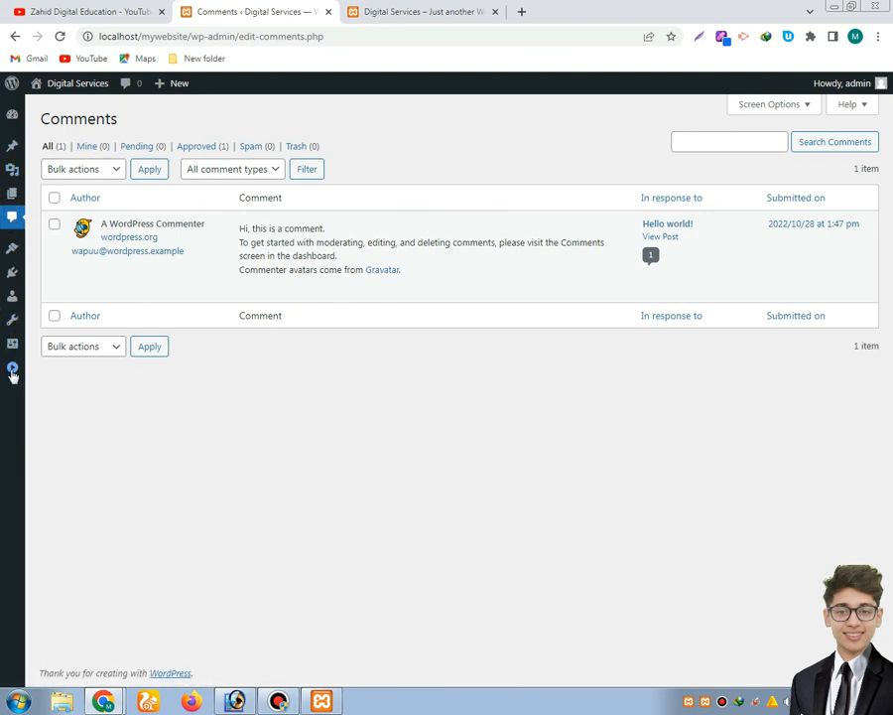
click(13, 370)
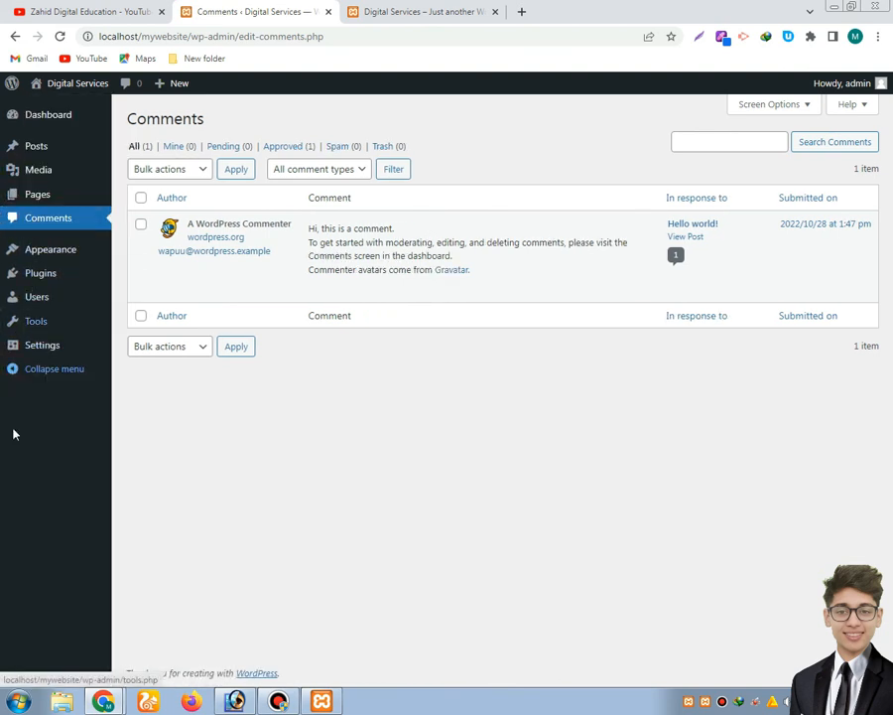
click(11, 372)
click(12, 370)
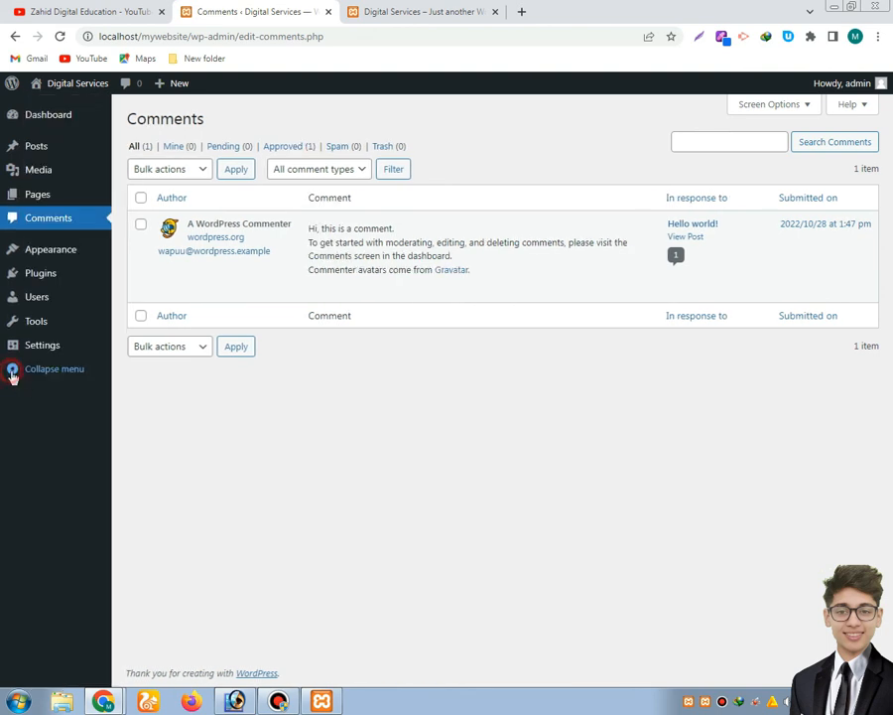
click(12, 370)
click(12, 370)
click(12, 370)
click(12, 370)
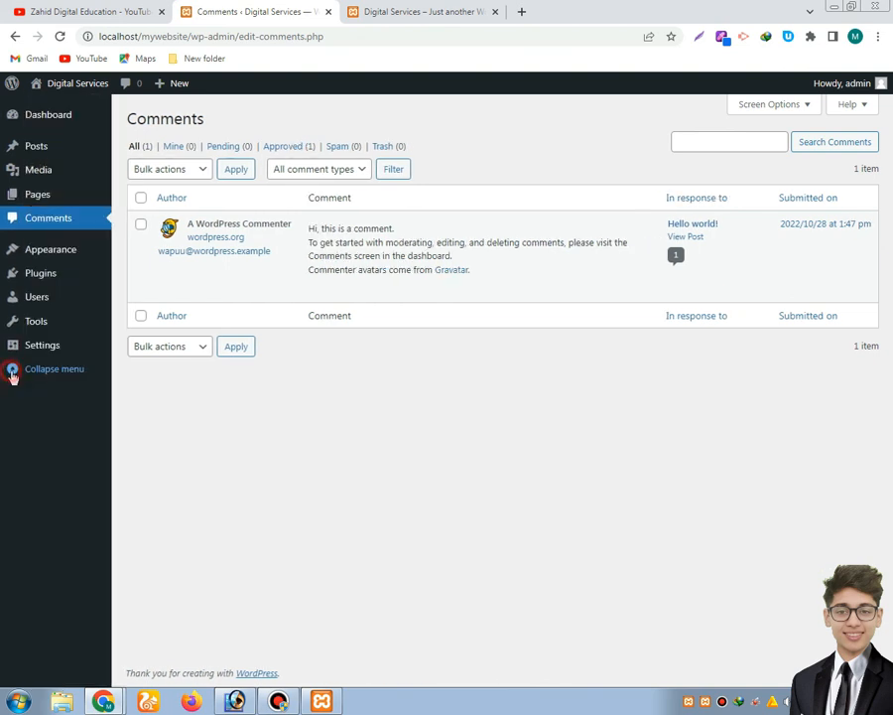